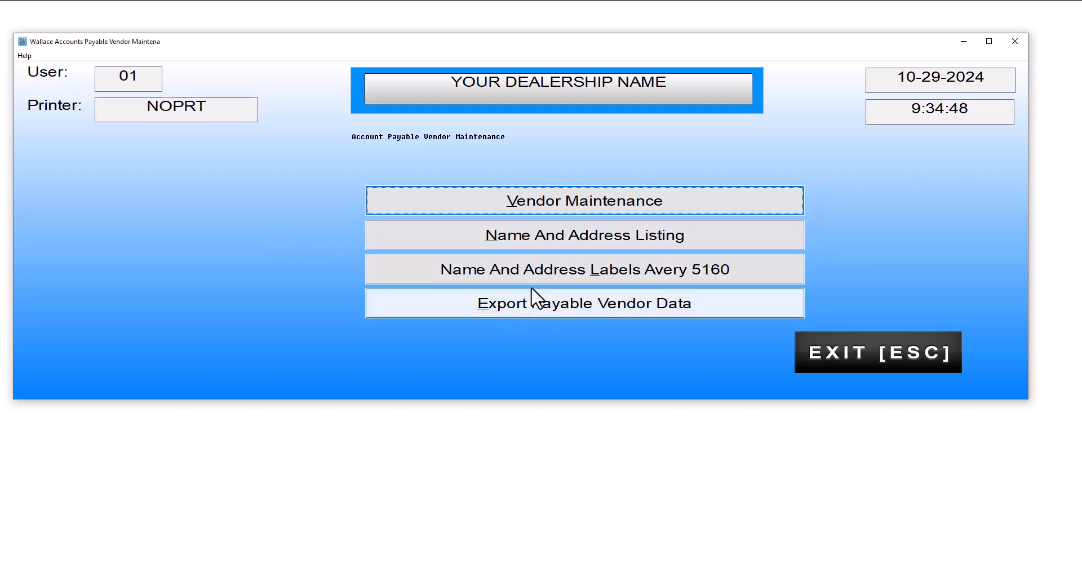
Open the A/P Vendor Maintenance form from the Accounts Payable menu.
left_click(538, 206)
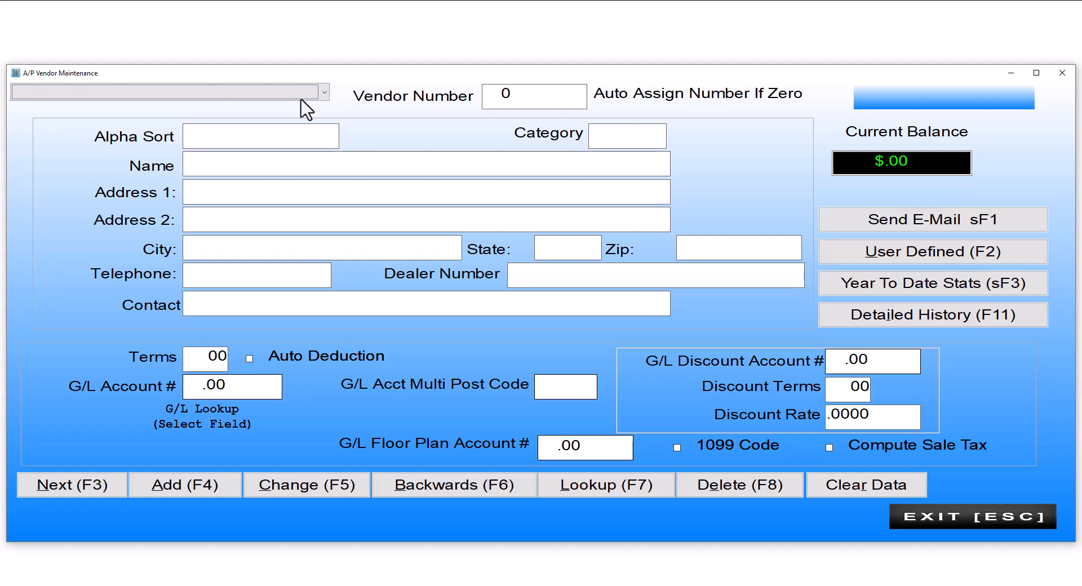
Choose **** Add New Vendor **** and accept vendor number 0 for automatic assignment.
left_click(325, 93)
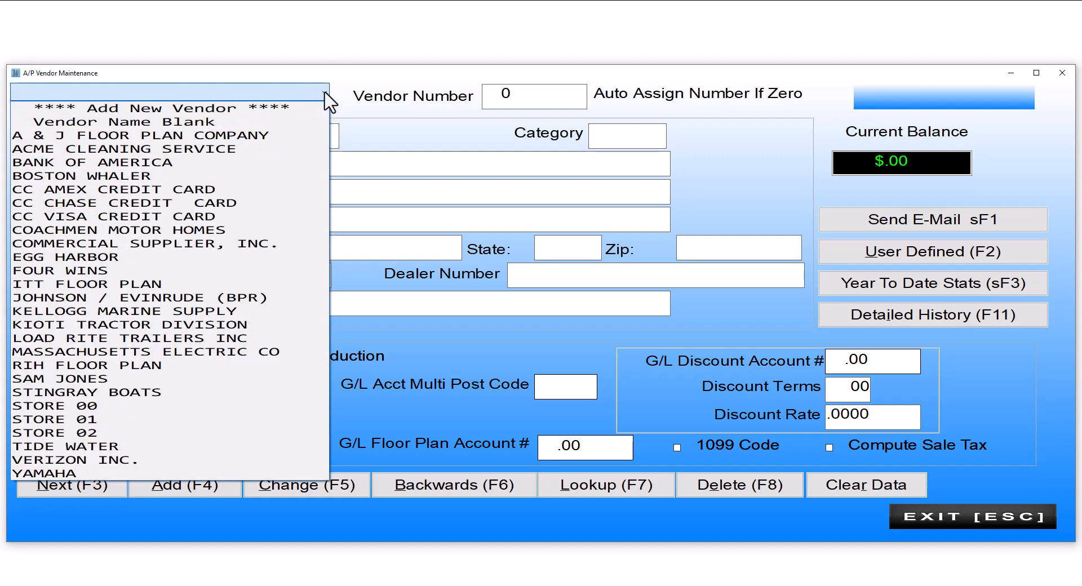
left_click(256, 108)
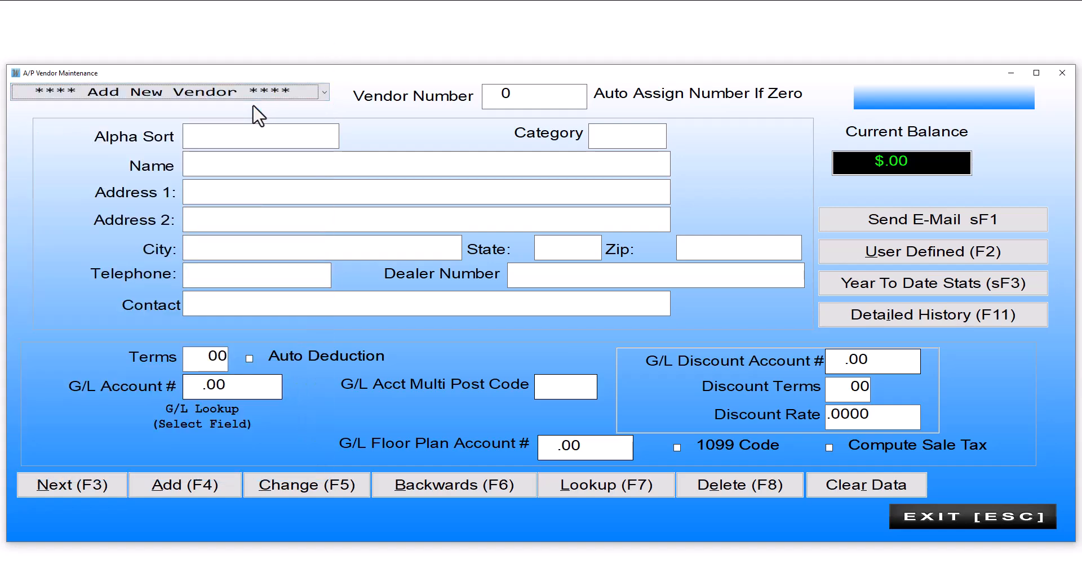
key("Tab")
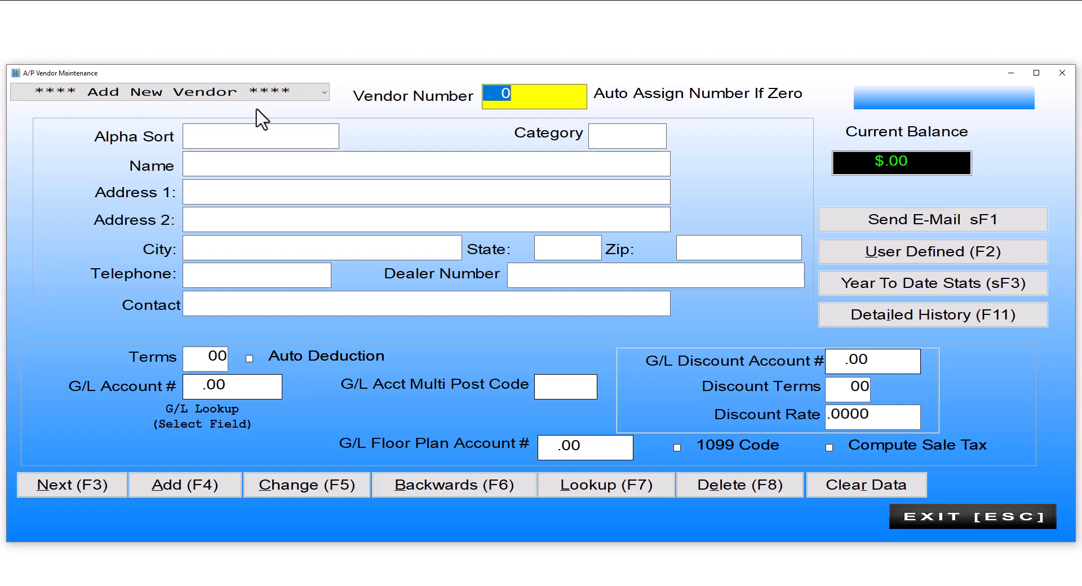
key("Return")
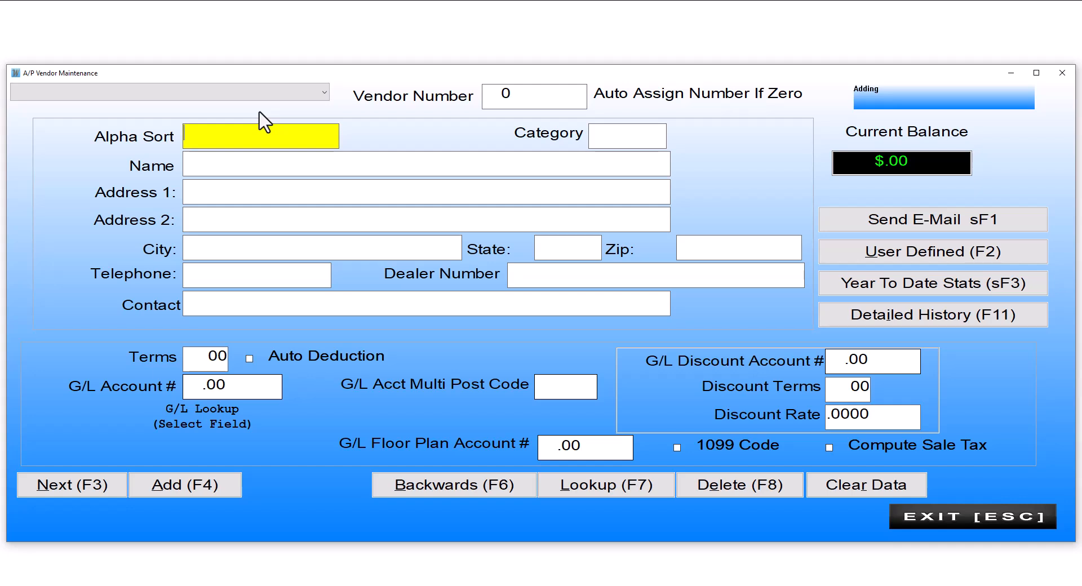
Enter the vendor name NEW VENDOR with address lines 11 and 222.
key("Tab")
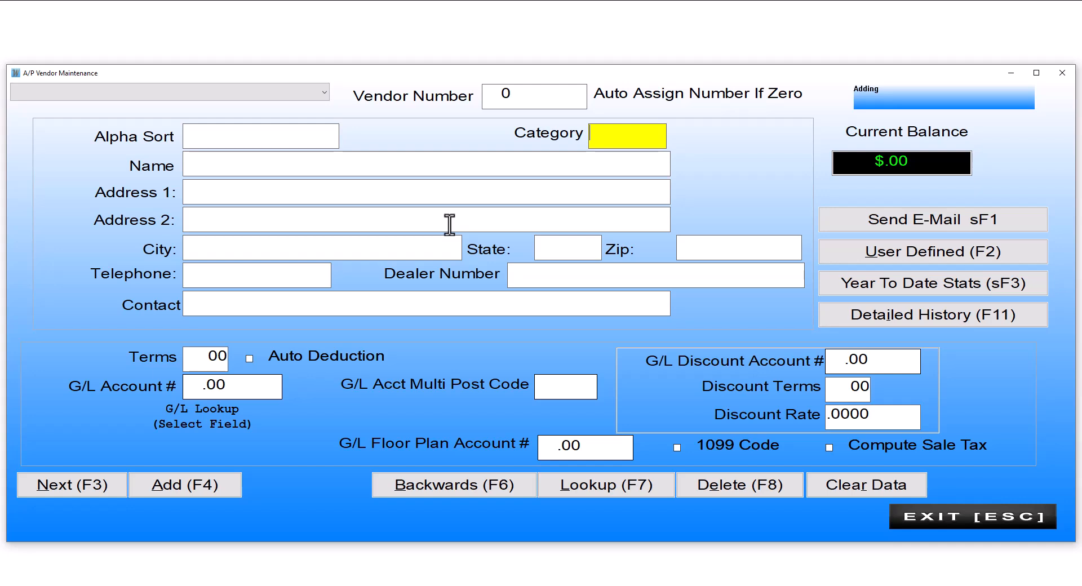
key("Tab")
type("NEW VENDOR")
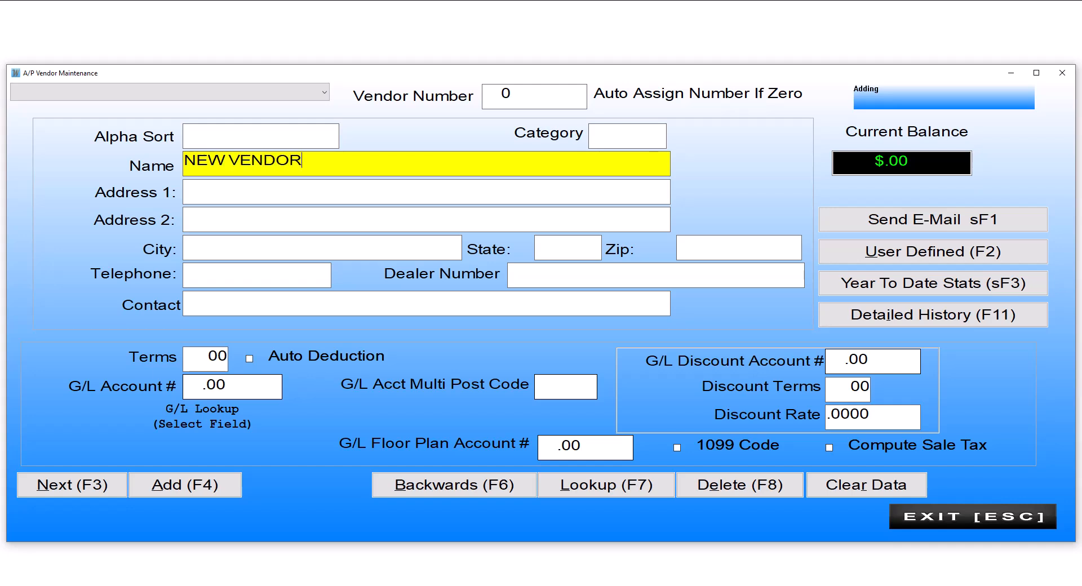
key("Tab")
type("11")
key("Tab")
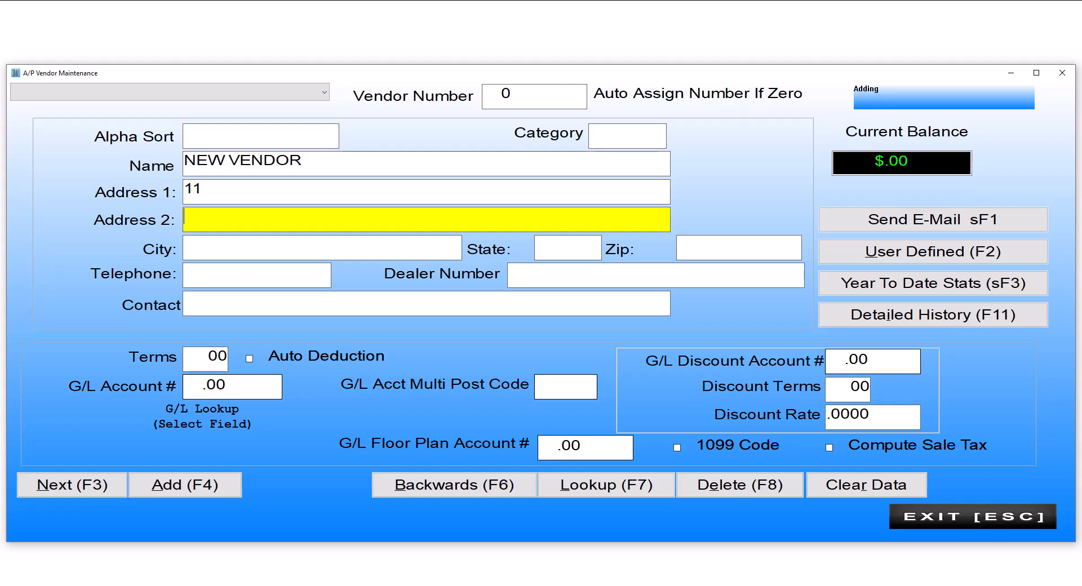
type("222")
key("Tab")
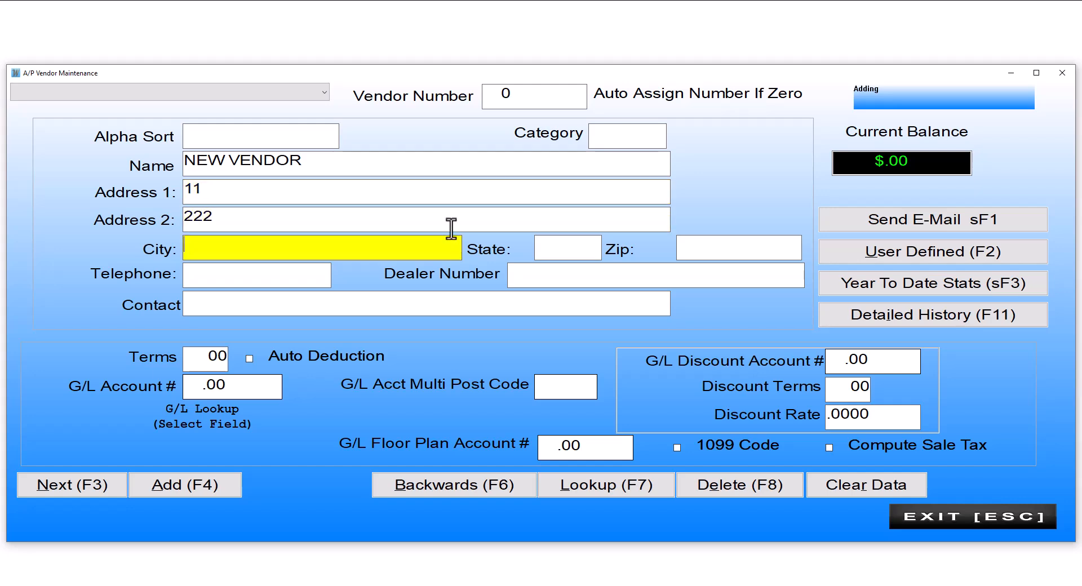
Enter zip 02915 so city and state fill in, add a telephone number, and set terms to 30.
key("Tab")
key("Tab")
type("02915")
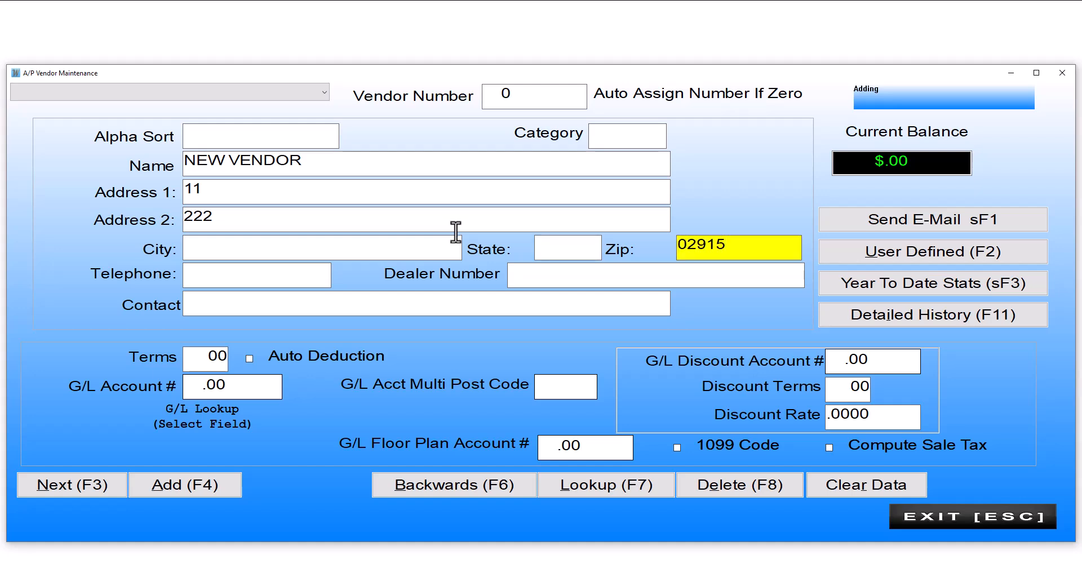
key("Tab")
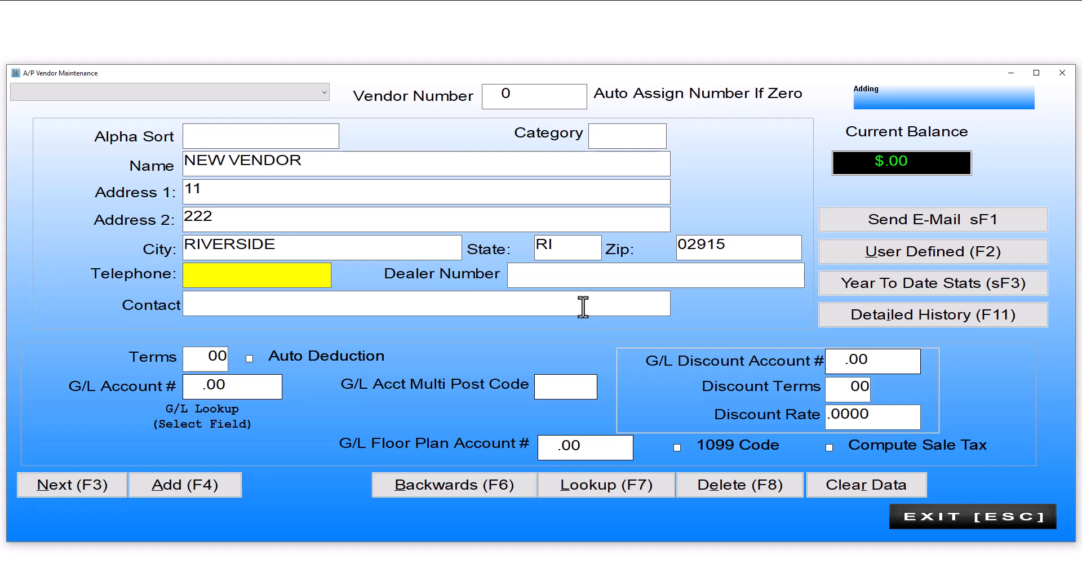
type("222-")
type("111-444")
type("4")
key("Tab")
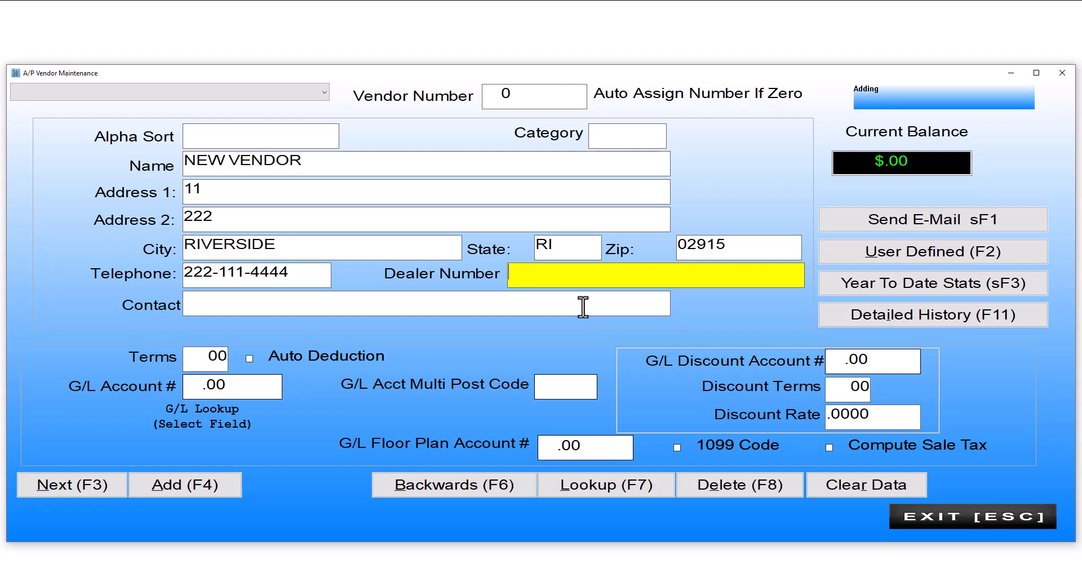
key("Tab")
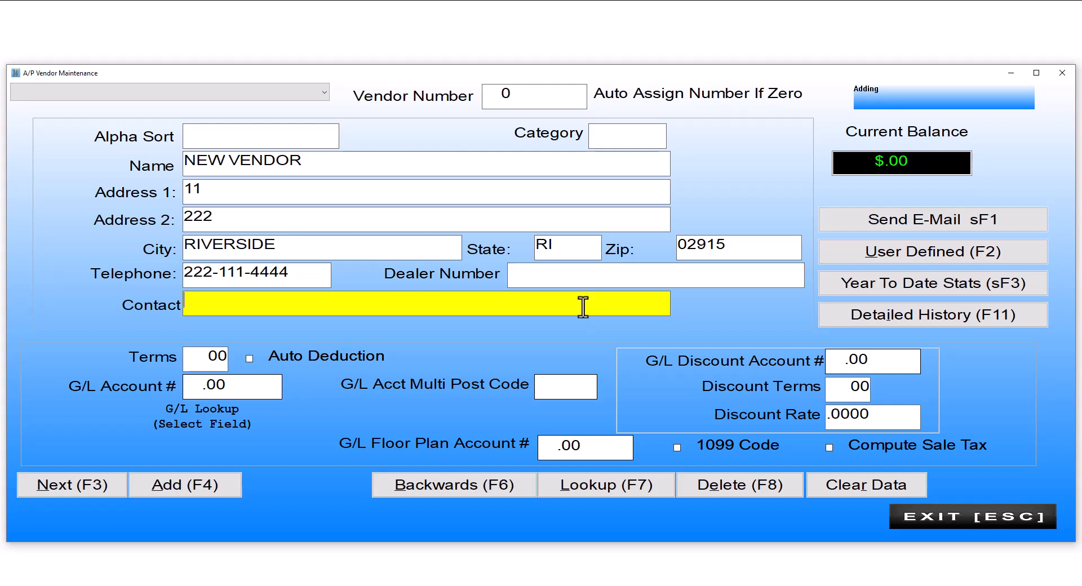
key("Tab")
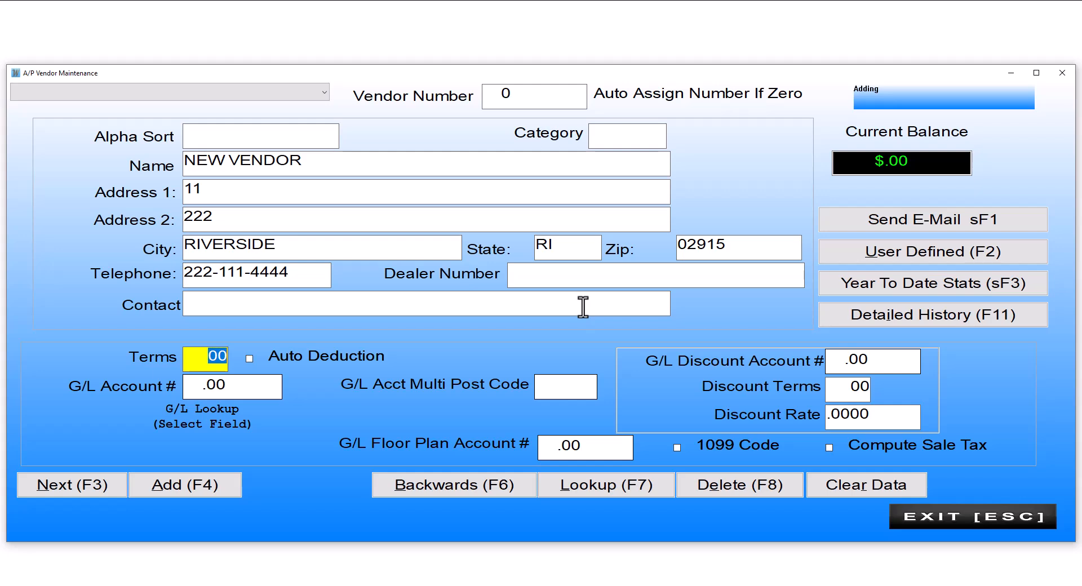
type("30")
key("Tab")
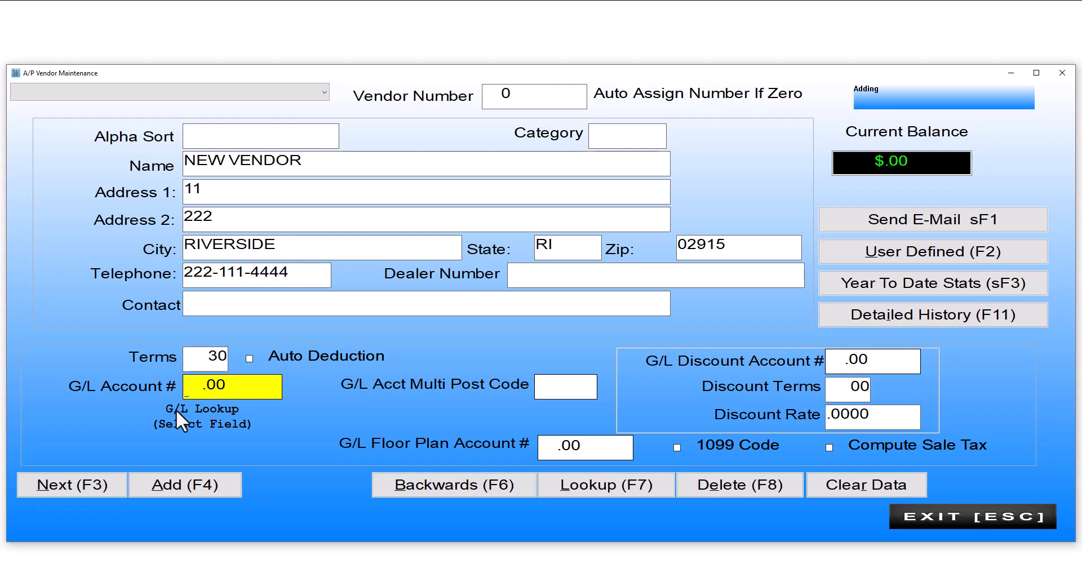
Set G/L account 1200, discount terms 15 and discount rate .10, skipping multi post code and discount account.
type("1200")
key("Return")
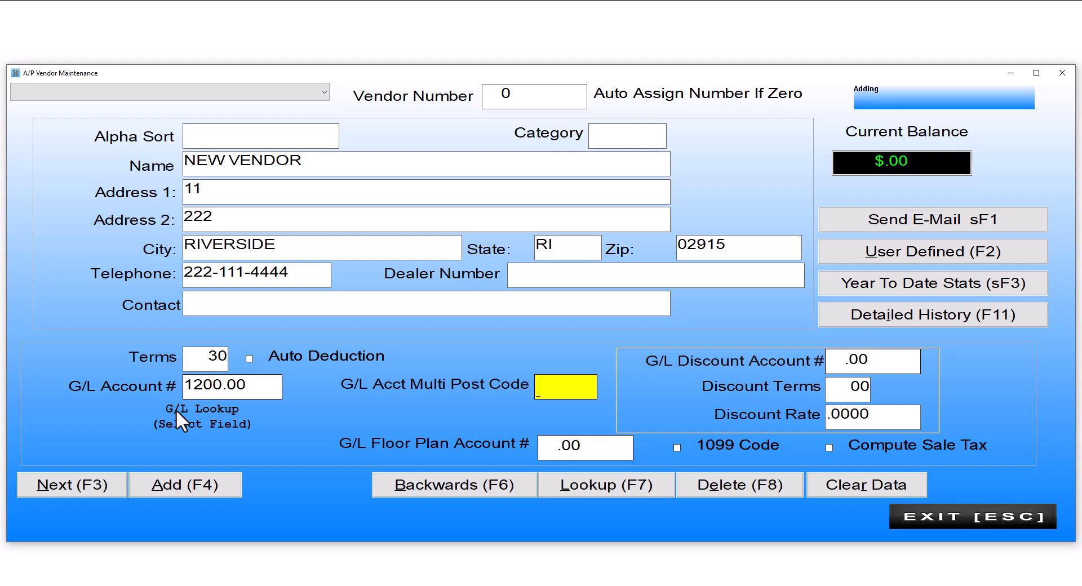
key("Return")
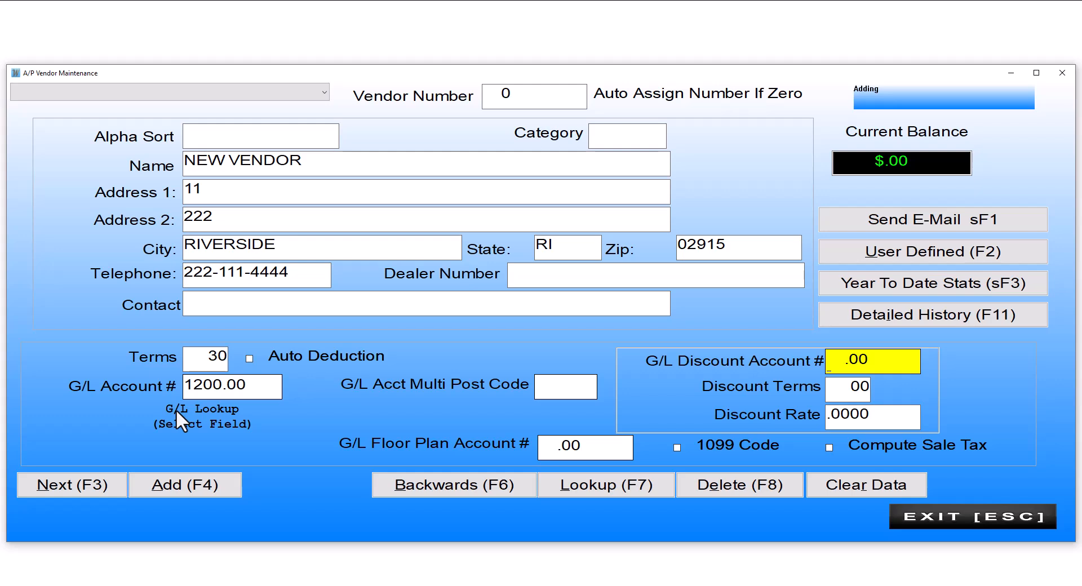
key("Return")
type("15")
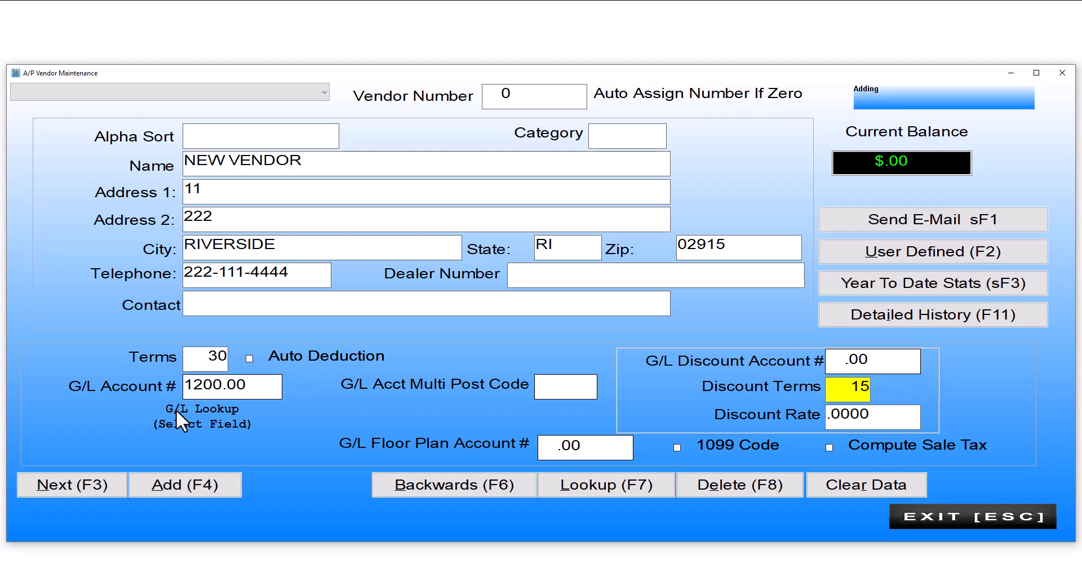
key("Return")
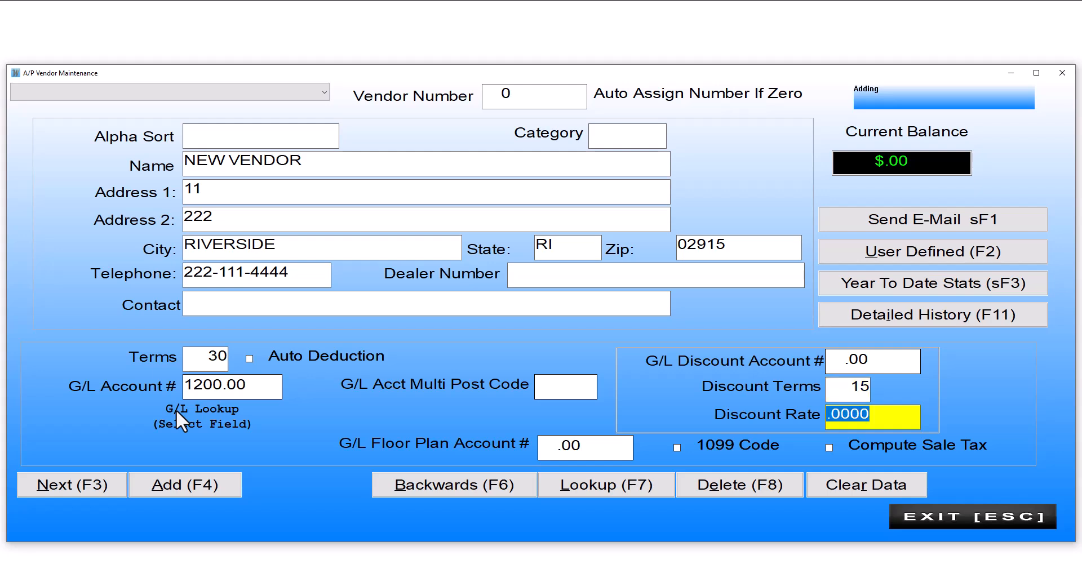
type(".10")
key("Return")
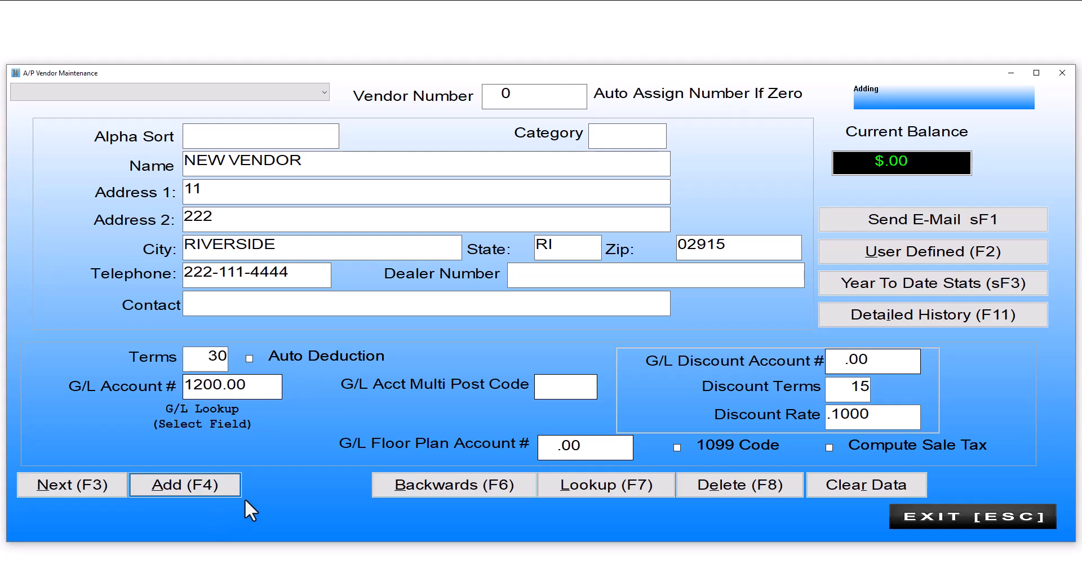
Save NEW VENDOR and start the next vendor named NEW 3333.
key("Return")
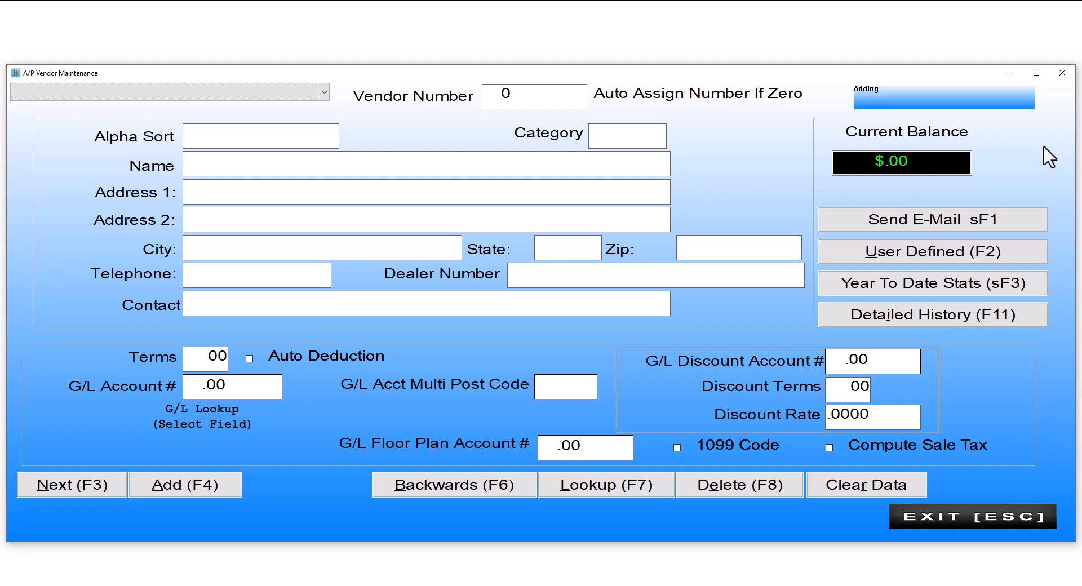
key("Tab")
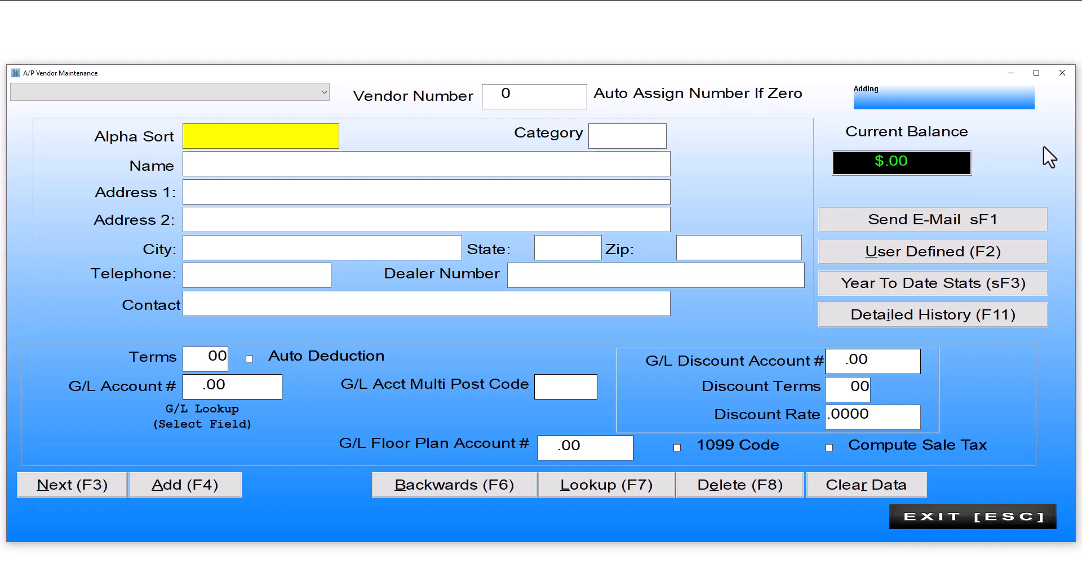
key("Tab")
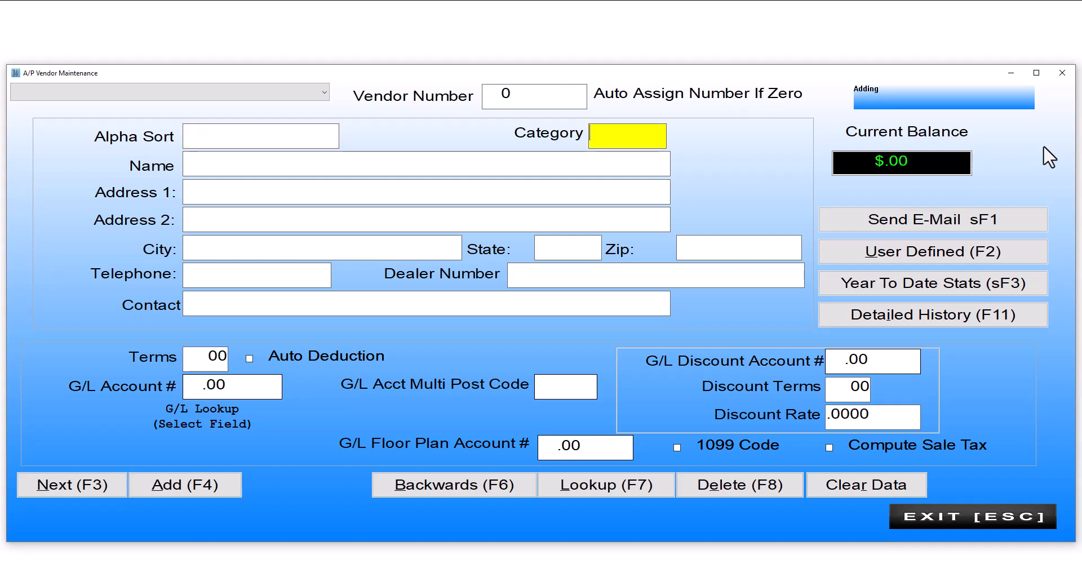
key("Tab")
type("N")
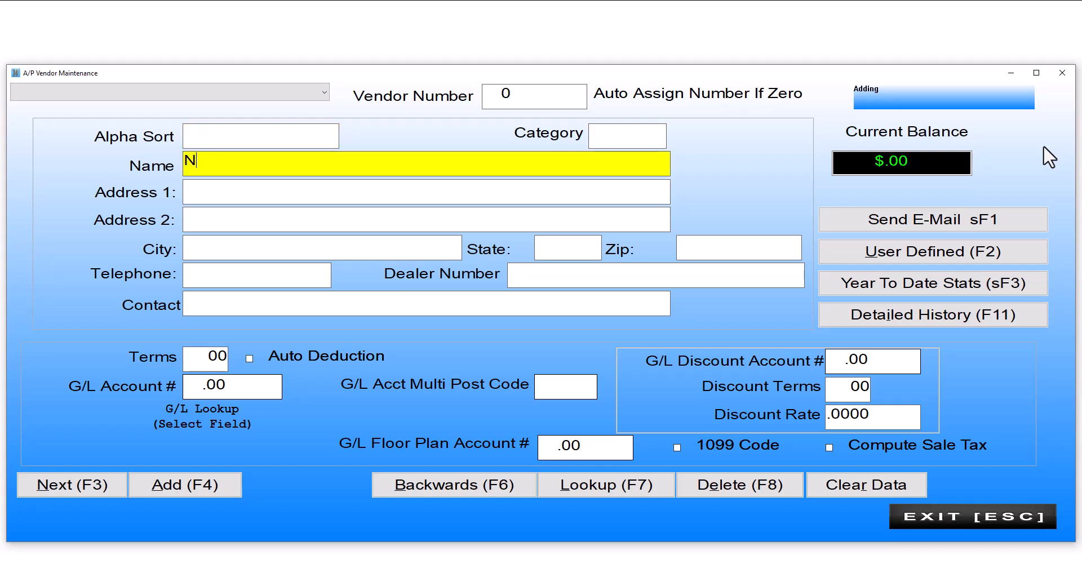
type("EW 3333")
key("Tab")
key("Tab")
Give NEW 3333 zip 02915 so RIVERSIDE, RI fills in, and add a telephone number.
key("Tab")
key("Tab")
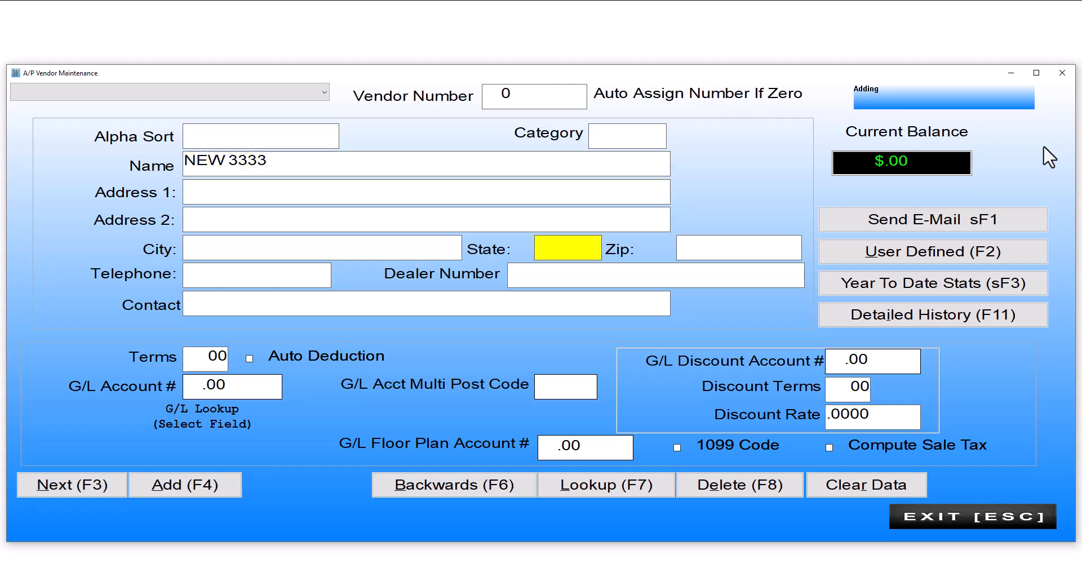
key("Tab")
type("02915")
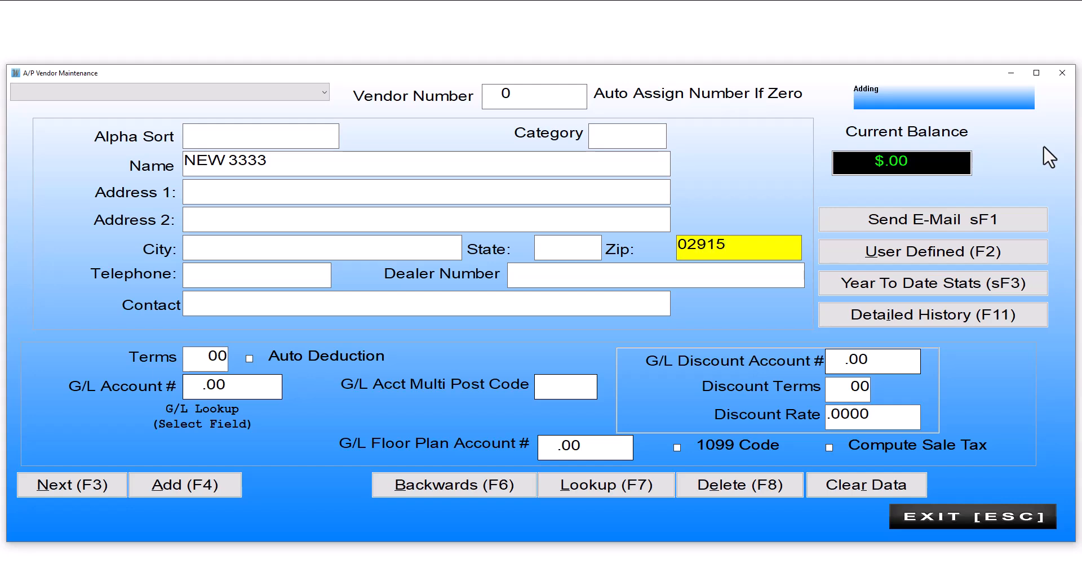
key("Tab")
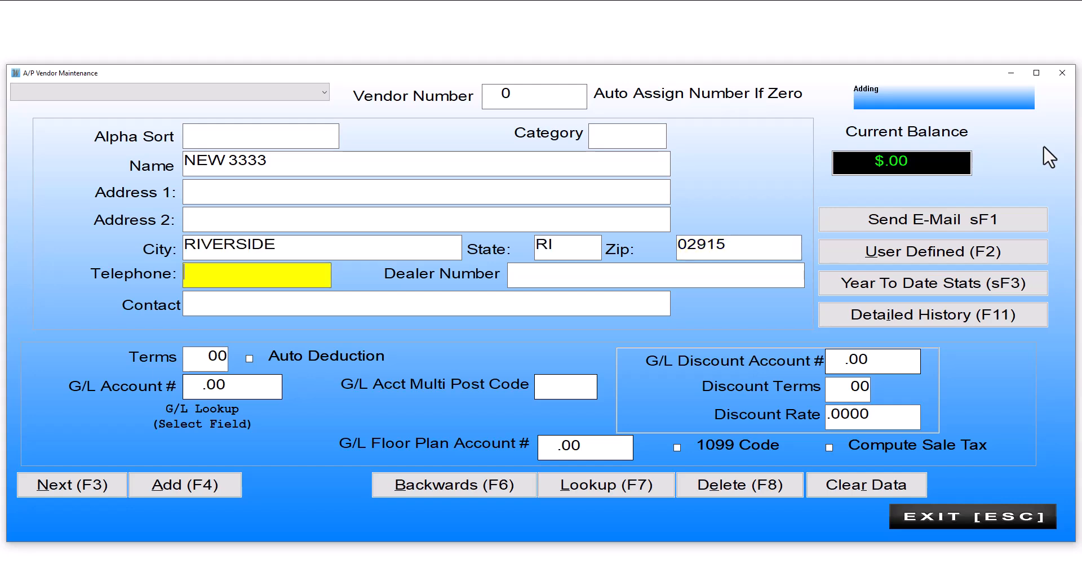
type("444-555-6666")
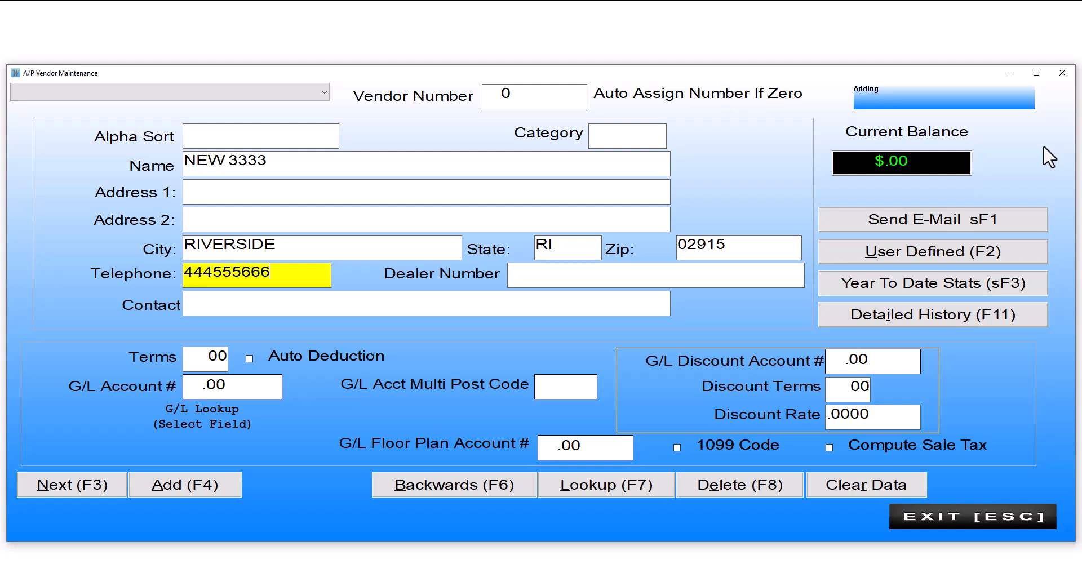
key("Tab")
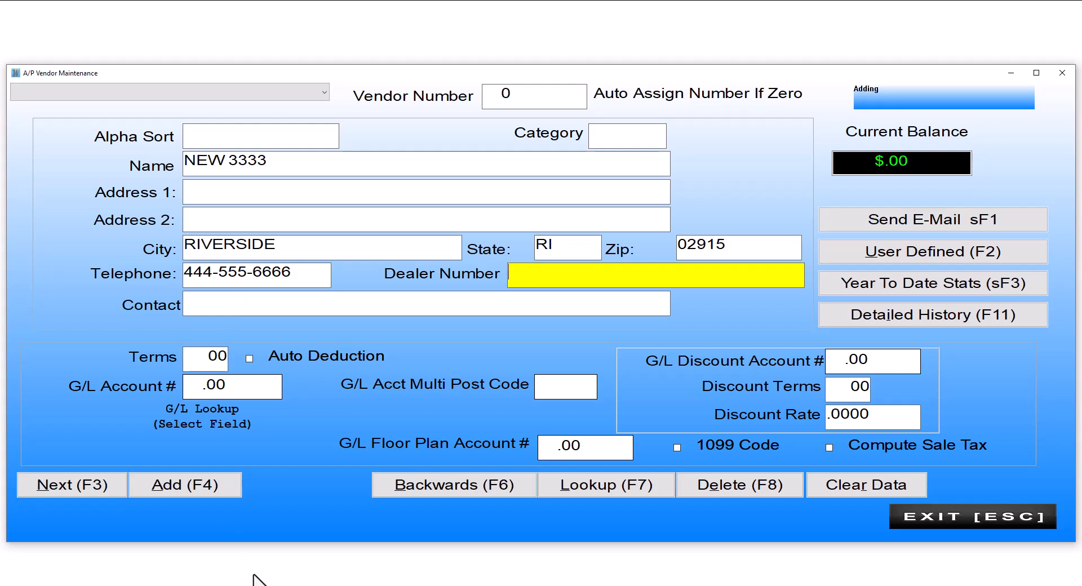
Open the vendor's user-defined data and try the LINK WEBSITE entry box.
left_click(873, 260)
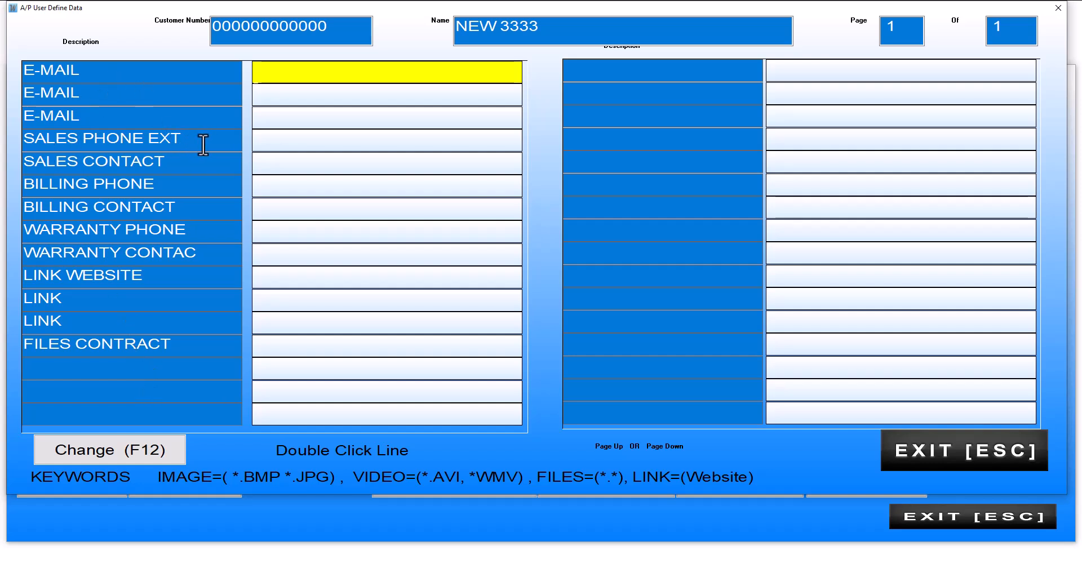
left_click(265, 148)
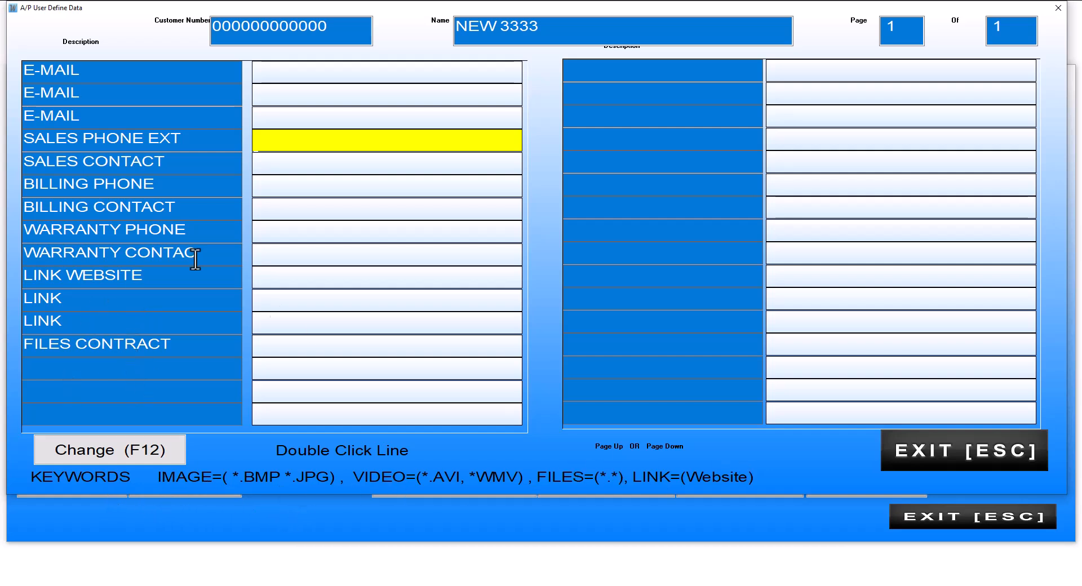
double_click(261, 279)
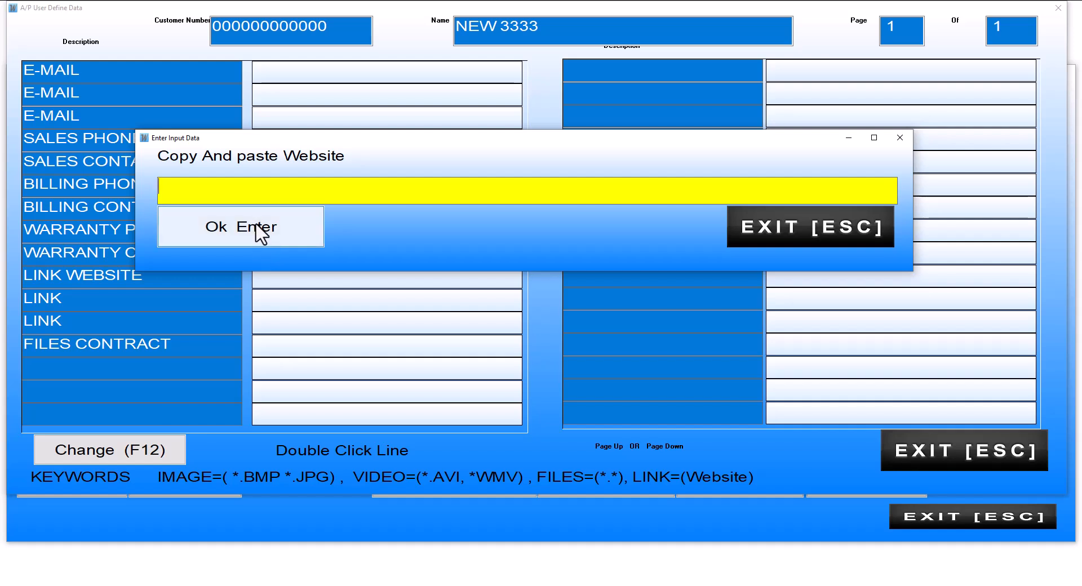
left_click(765, 221)
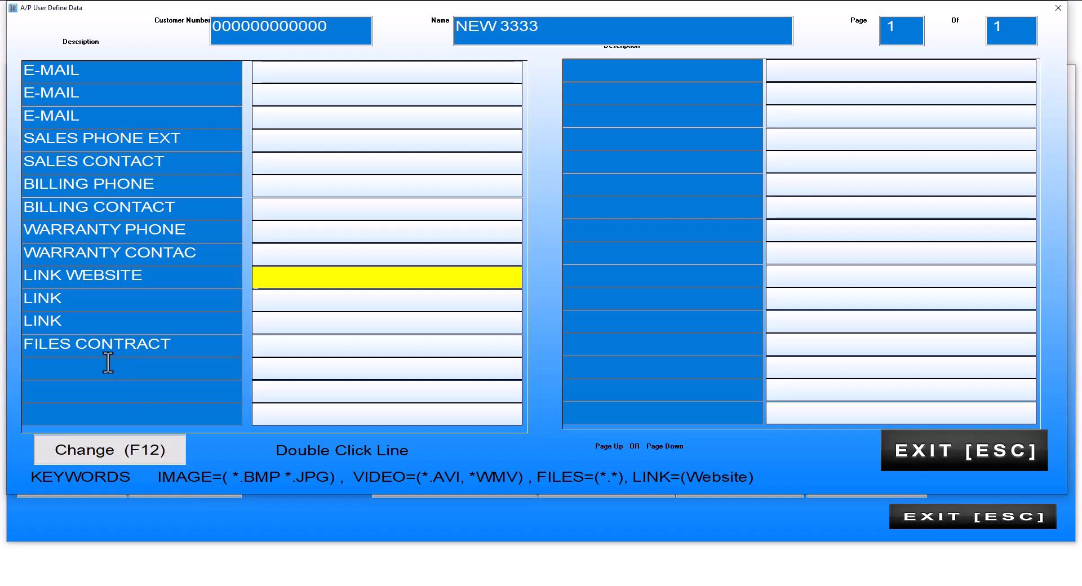
Try attaching a file via FILES CONTRACT, then dismiss the file picker and the FILES folder window.
left_click(263, 347)
double_click(264, 347)
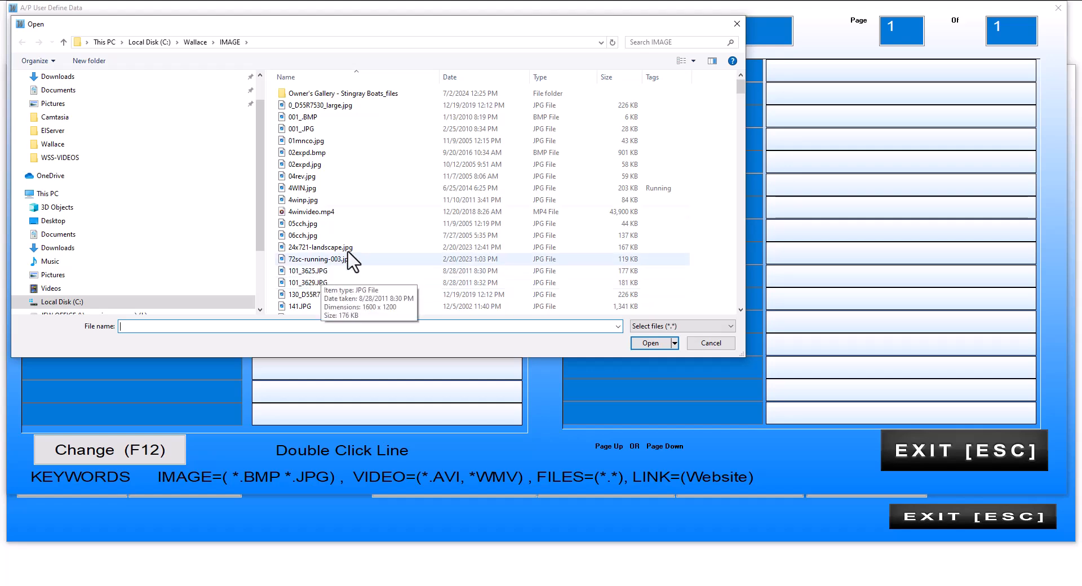
left_click(710, 342)
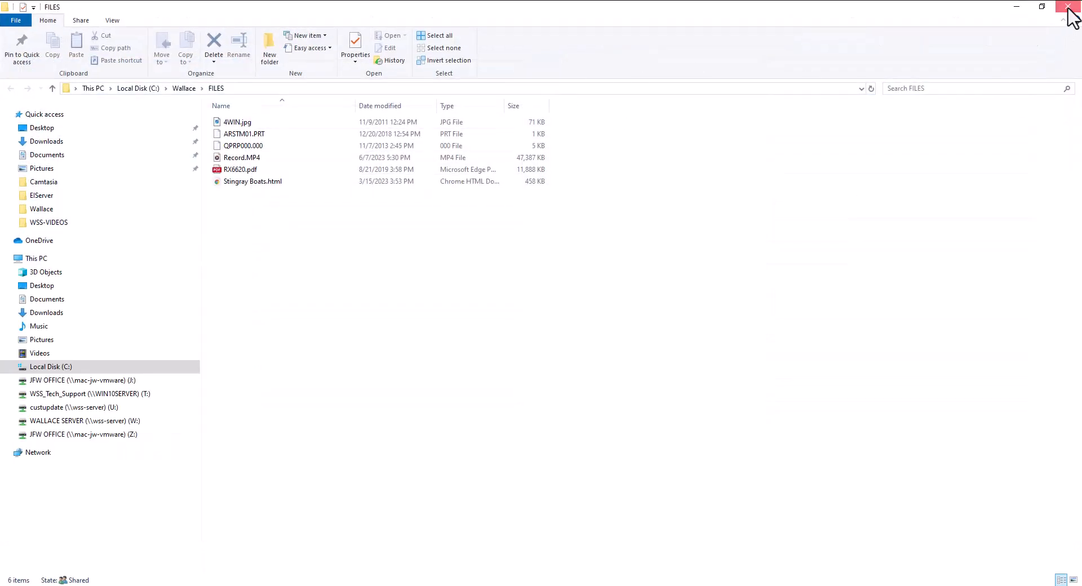
left_click(1067, 6)
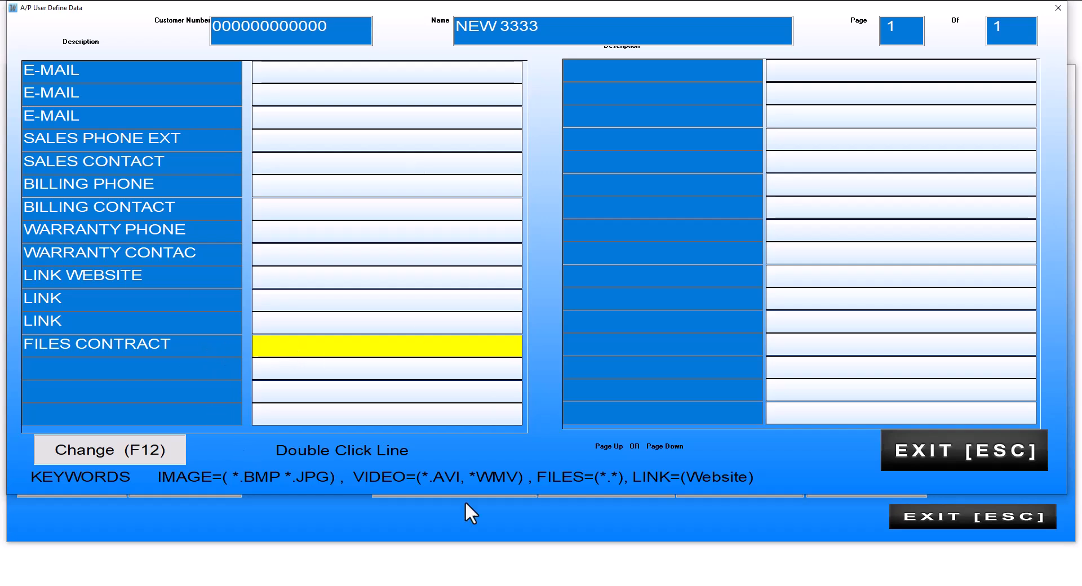
Exit the A/P User Define Data window back to the vendor form.
left_click(923, 447)
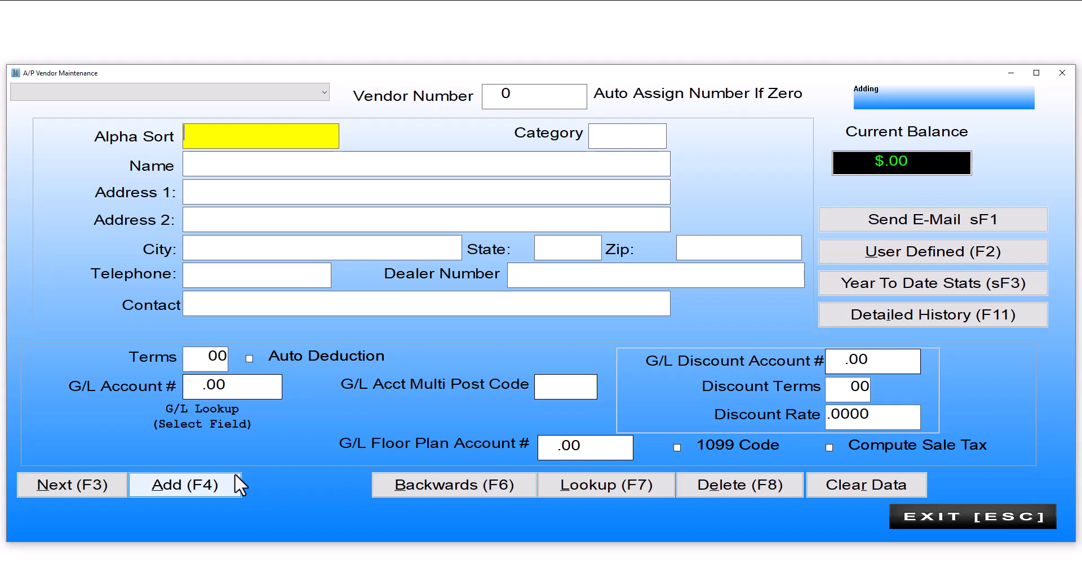
key("Tab")
key("Tab")
type("23424223423")
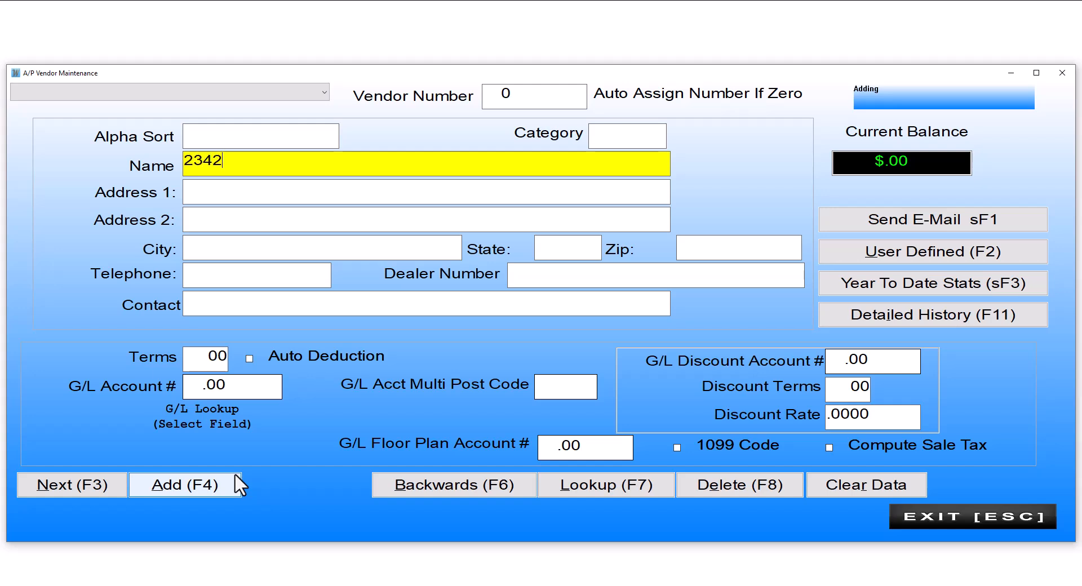
key("Tab")
key("Tab")
key("Tab")
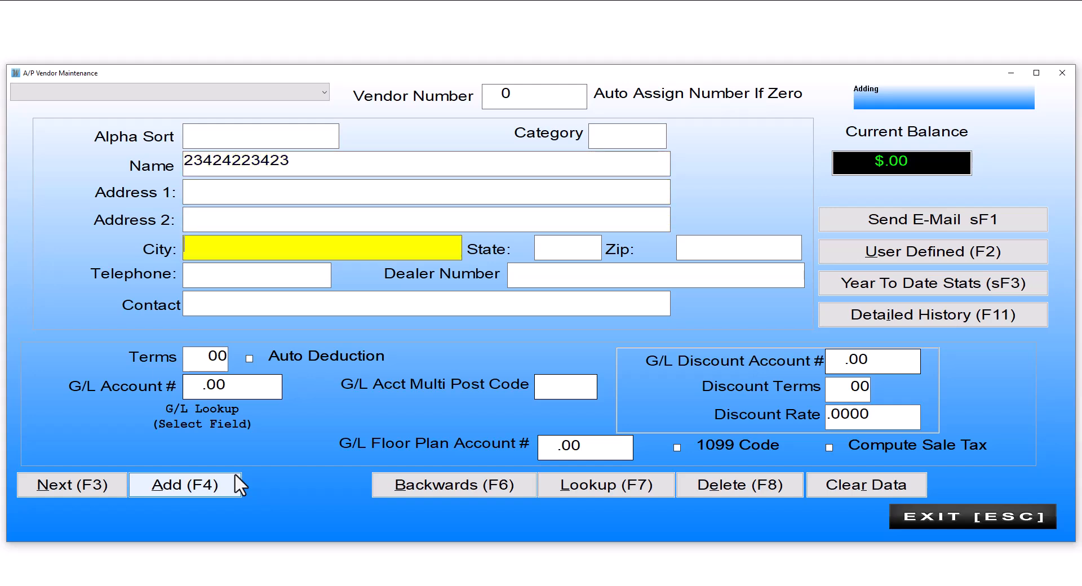
key("Tab")
key("Tab")
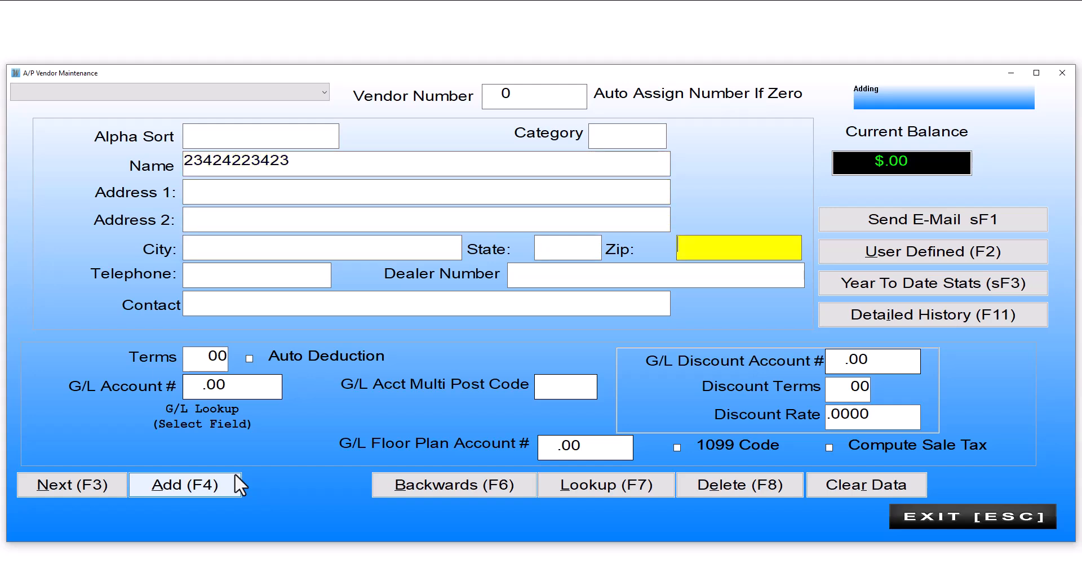
type("02915")
key("Tab")
key("Tab")
key("Tab")
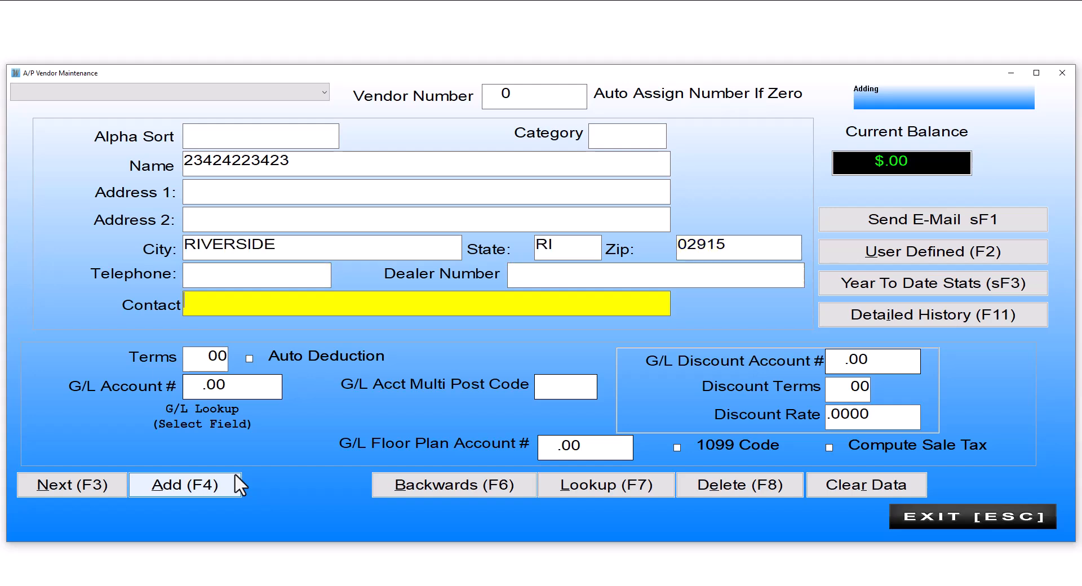
left_click(212, 359)
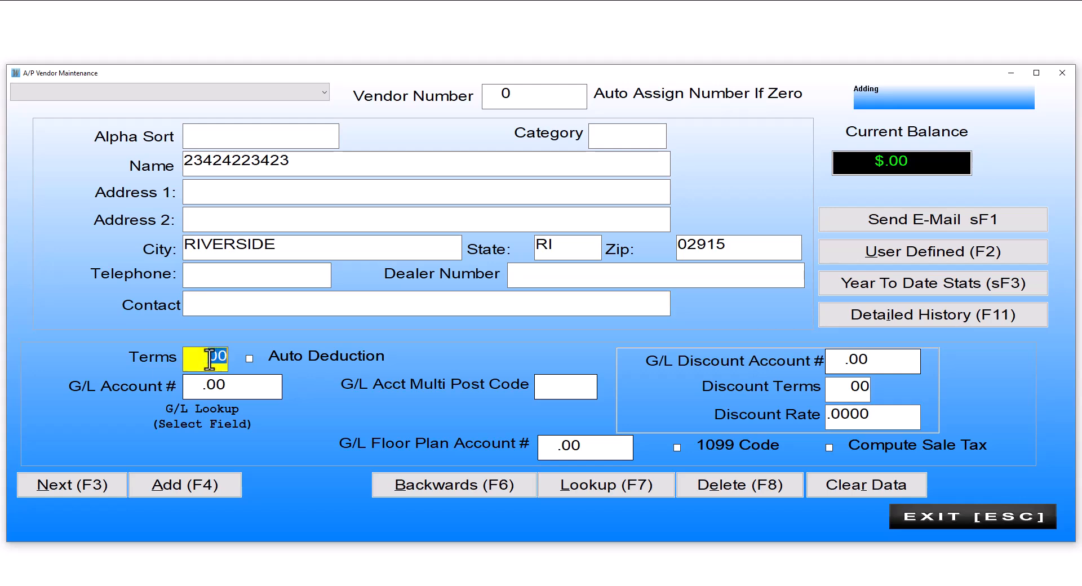
type("30")
key("Tab")
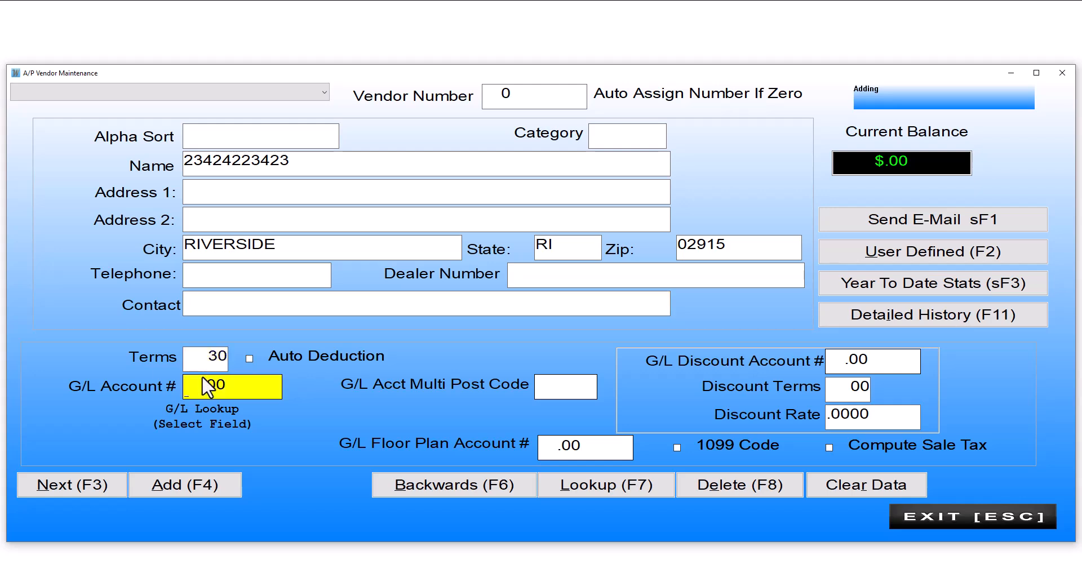
left_click(856, 389)
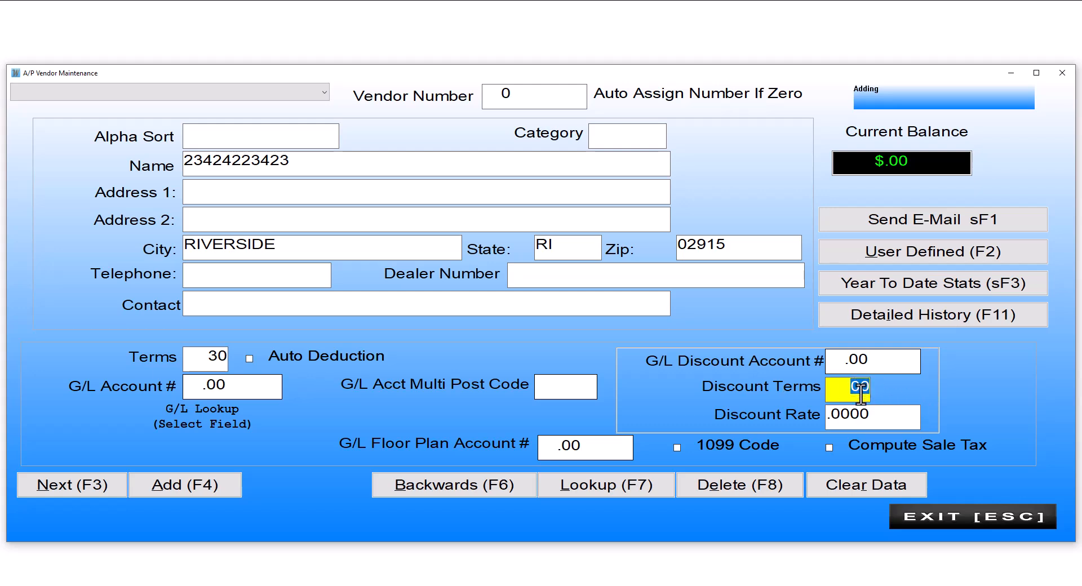
left_click(204, 484)
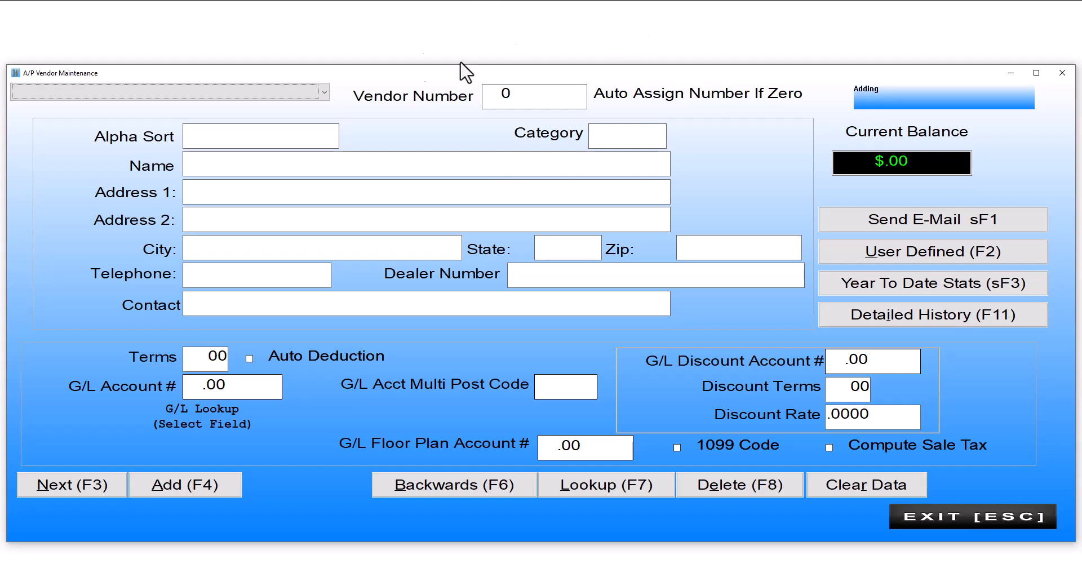
Load the existing NEW VENDOR record, number 1256, from the vendor list.
left_click(324, 93)
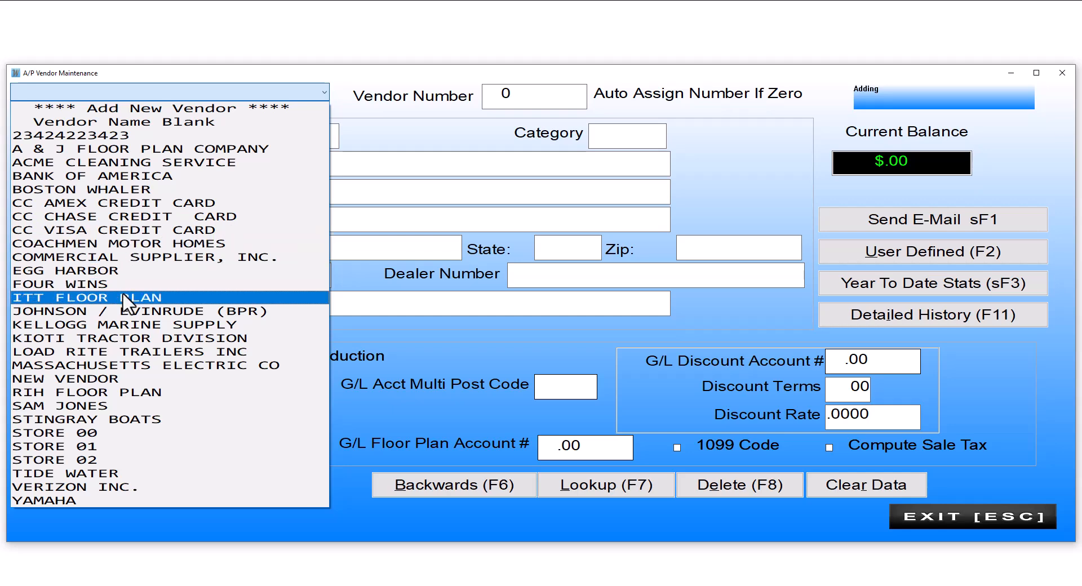
left_click(115, 379)
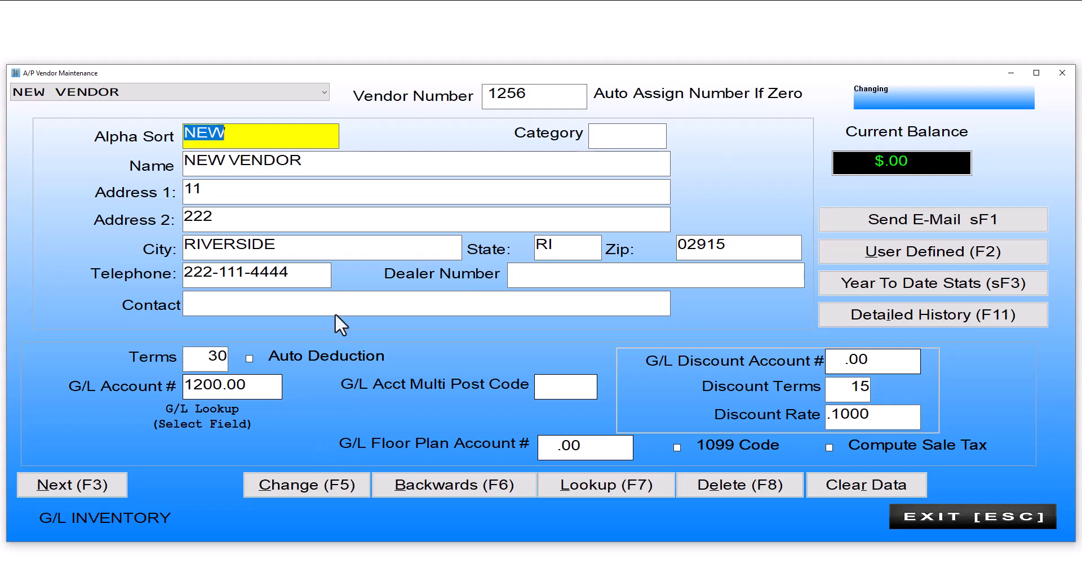
Change NEW VENDOR's first address line to 234234234 and save the change.
key("Tab")
key("Tab")
key("Tab")
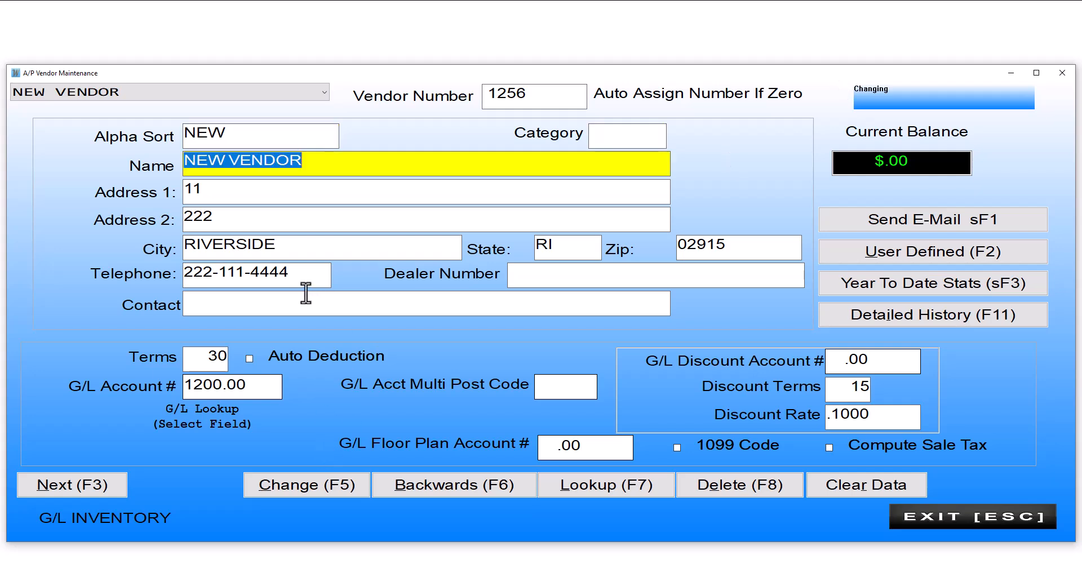
type("234234234")
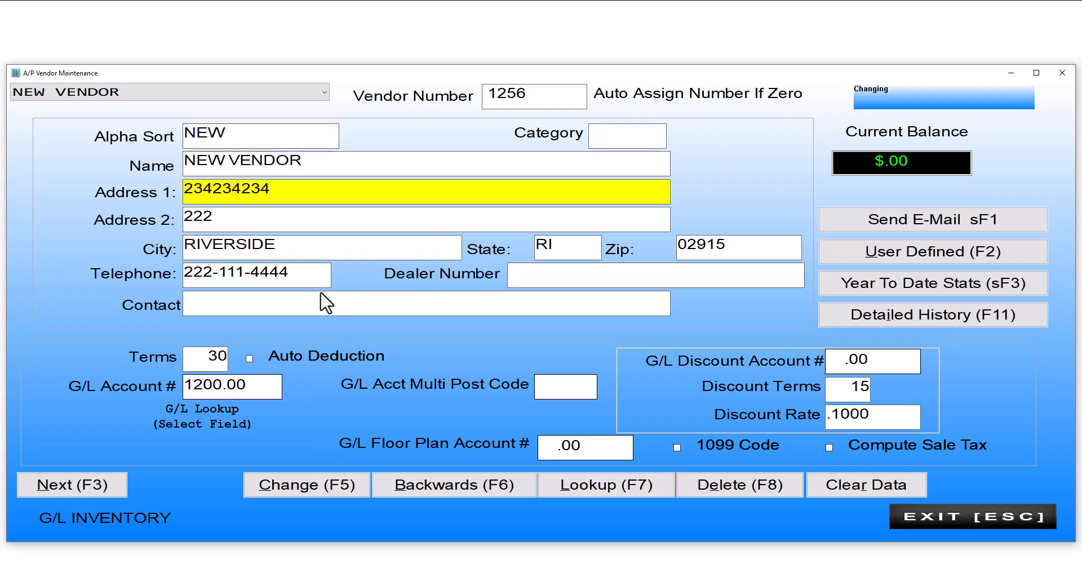
left_click(298, 488)
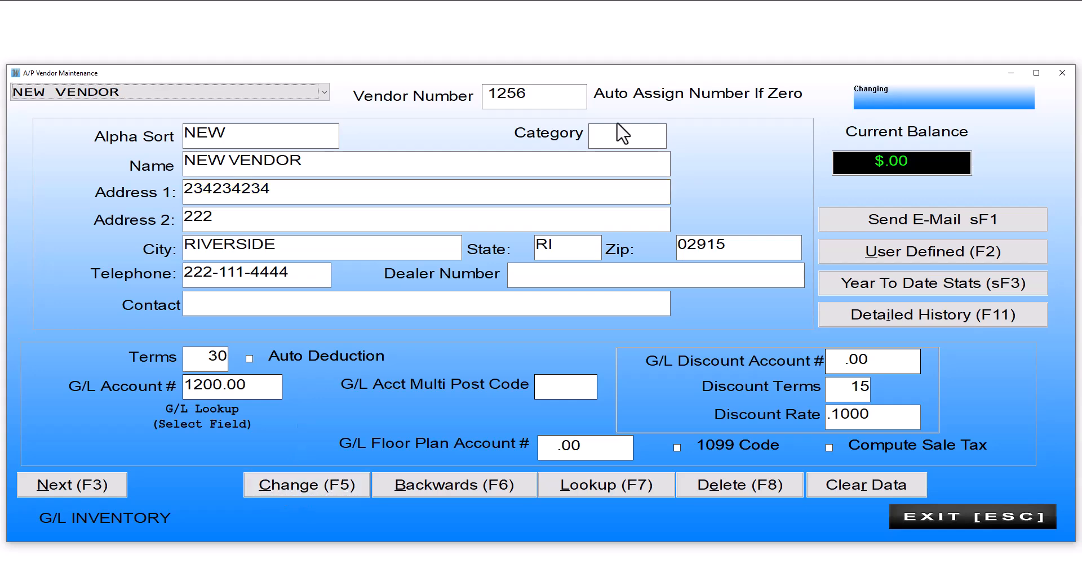
Check the vendor's user-defined contact fields, then exit Vendor Maintenance to the main menu.
left_click(915, 255)
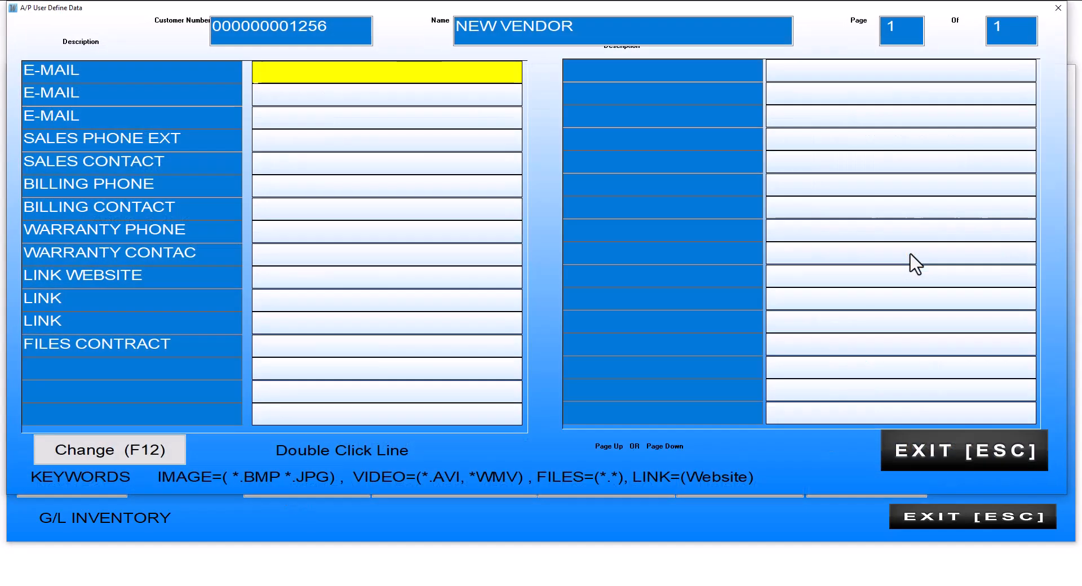
left_click(122, 448)
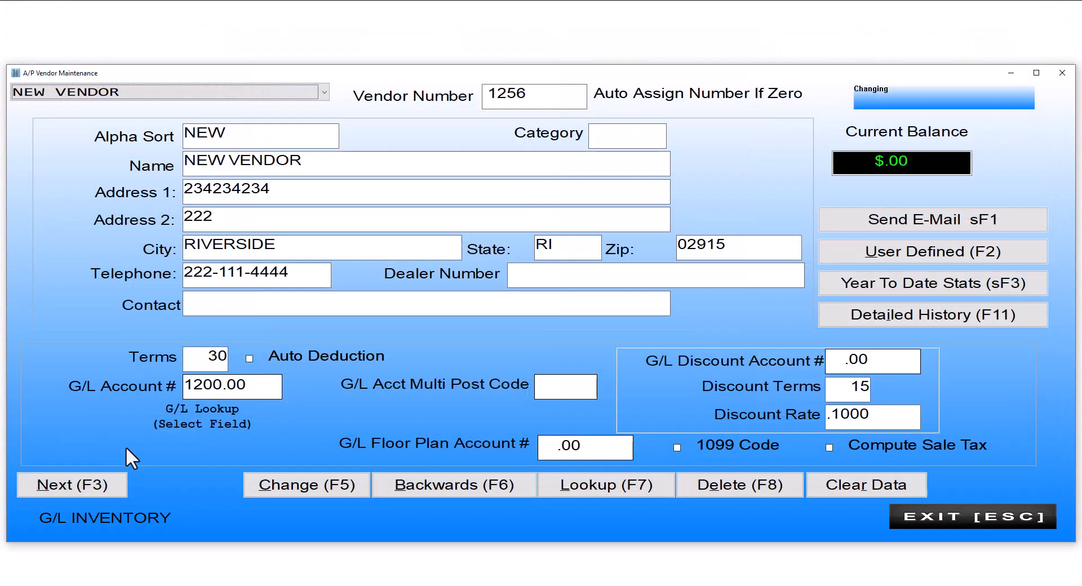
key("Escape")
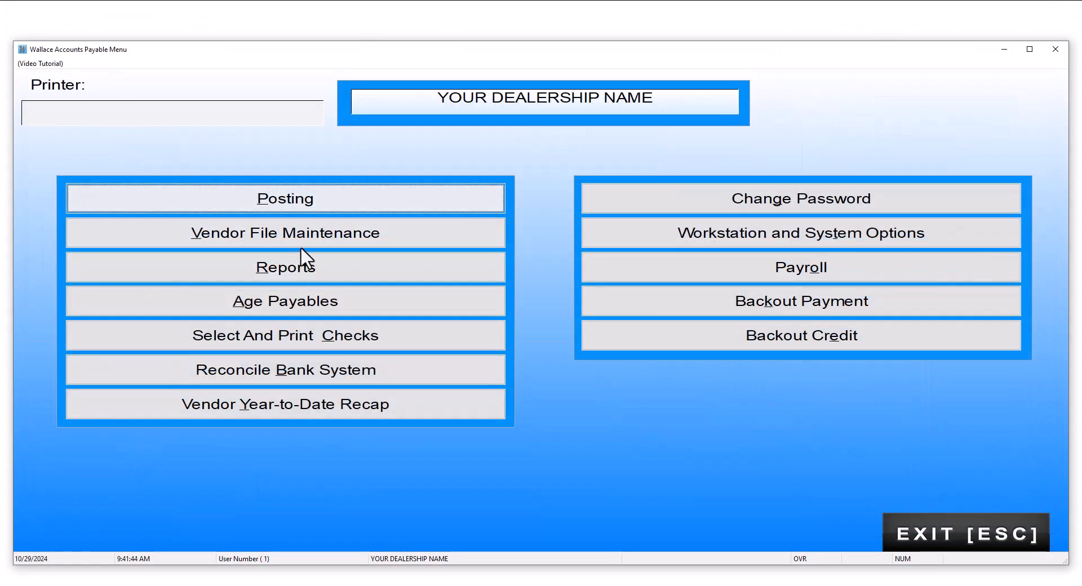
left_click(308, 228)
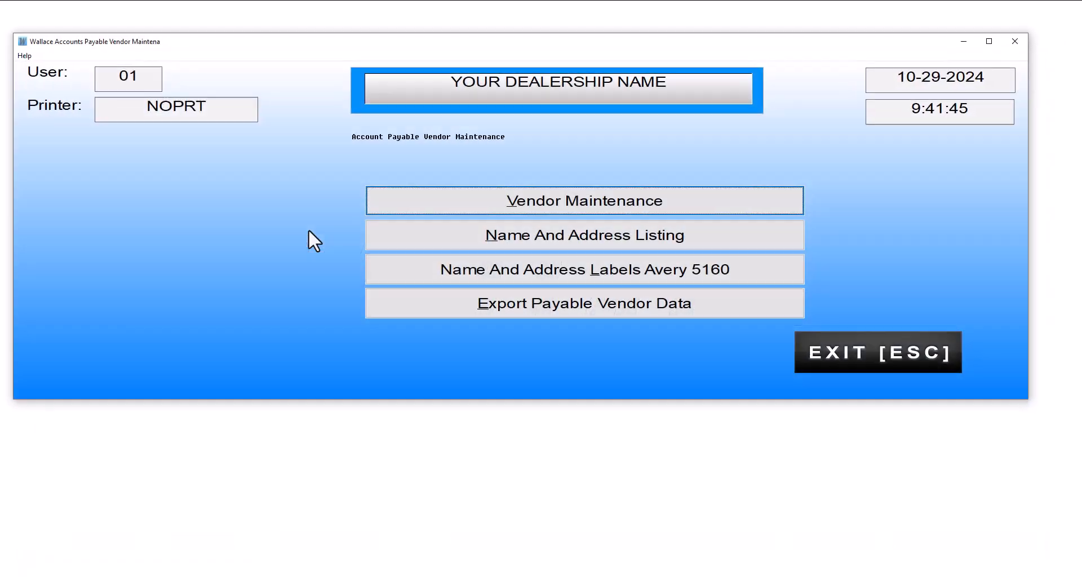
left_click(568, 208)
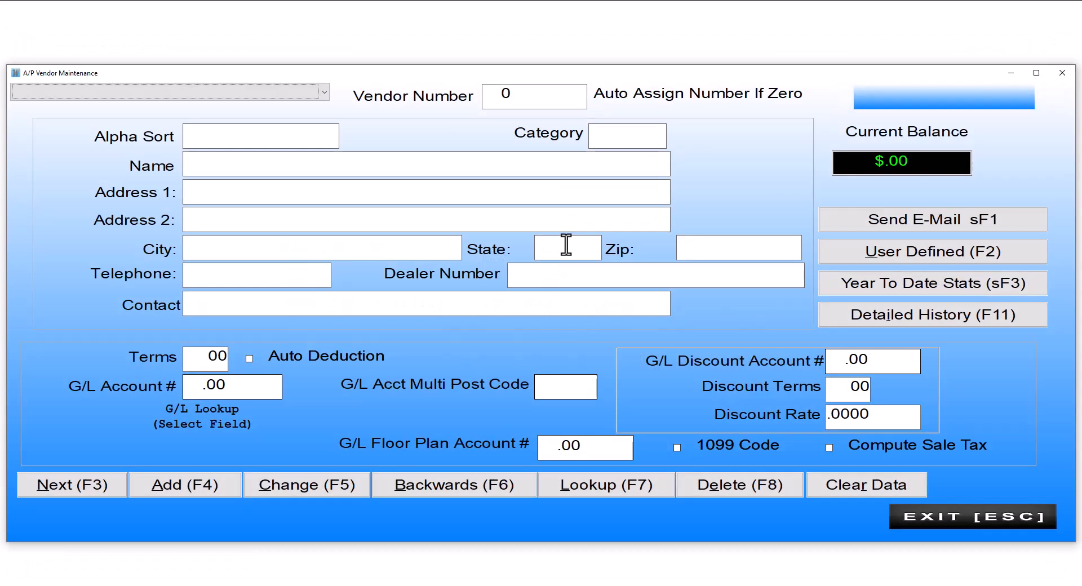
left_click(607, 486)
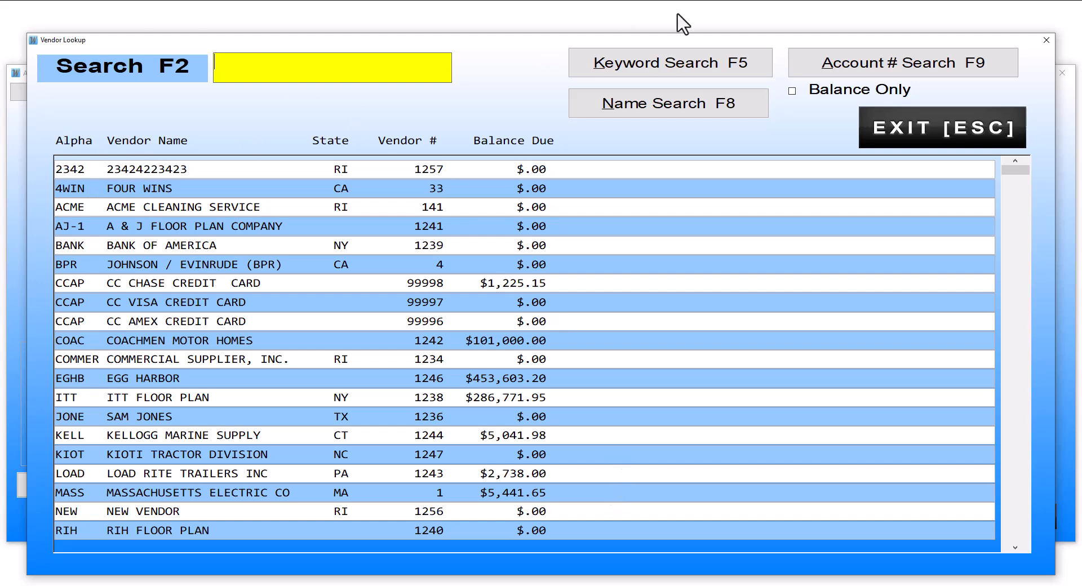
left_click(849, 67)
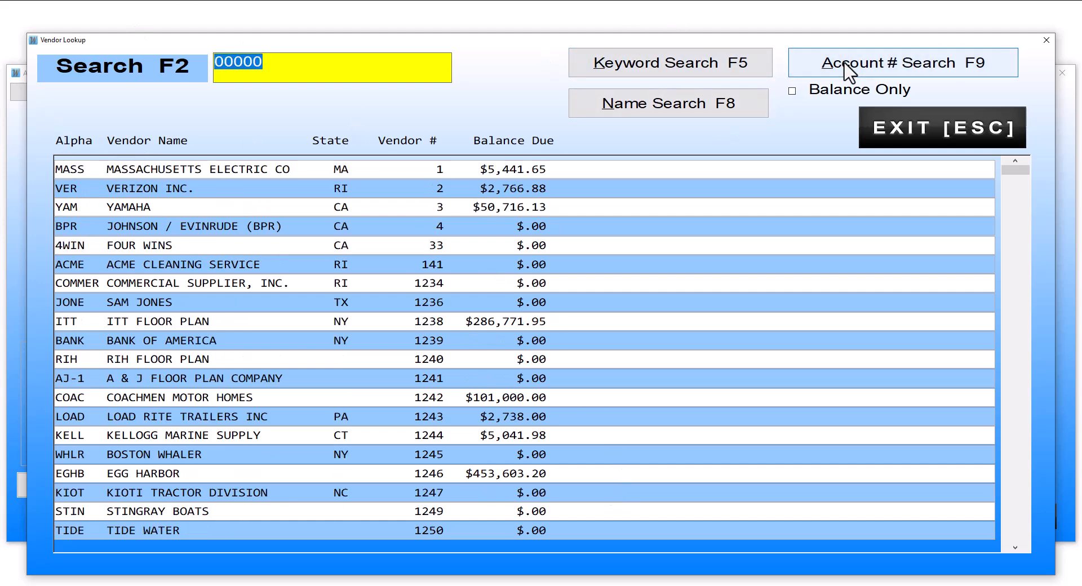
left_click(686, 113)
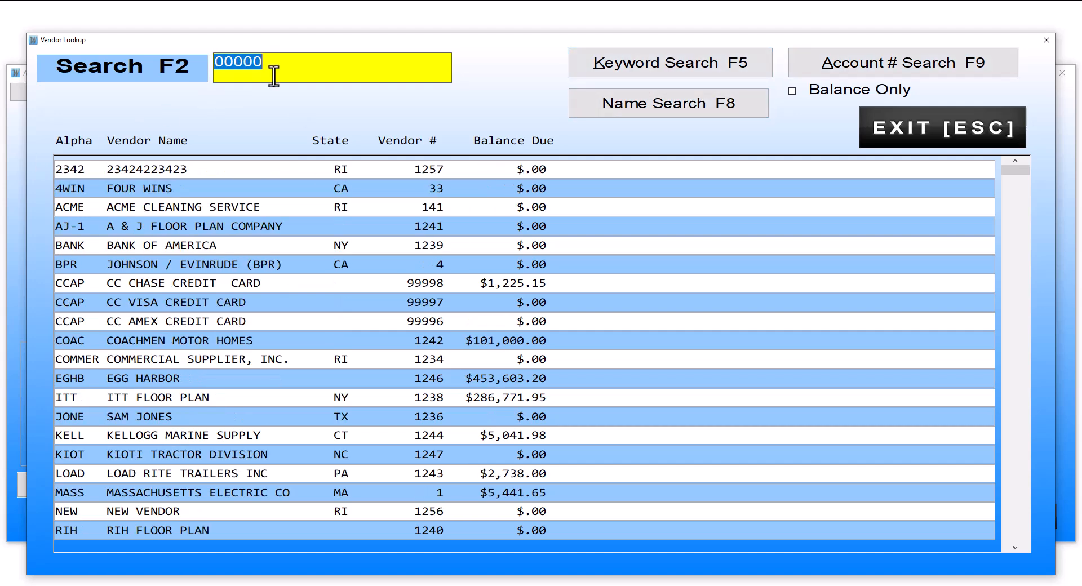
type("NEW")
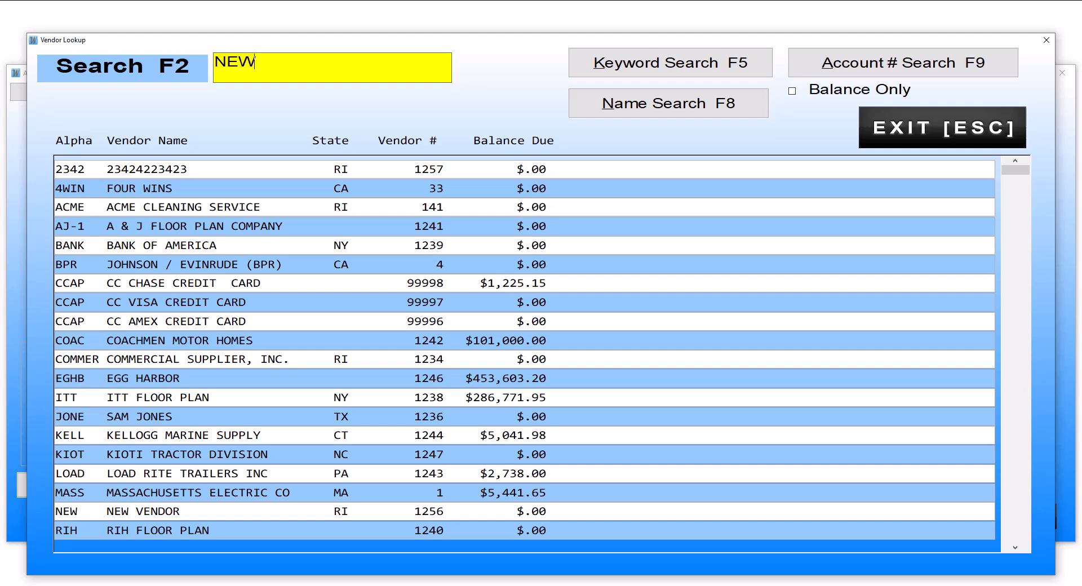
left_click(700, 66)
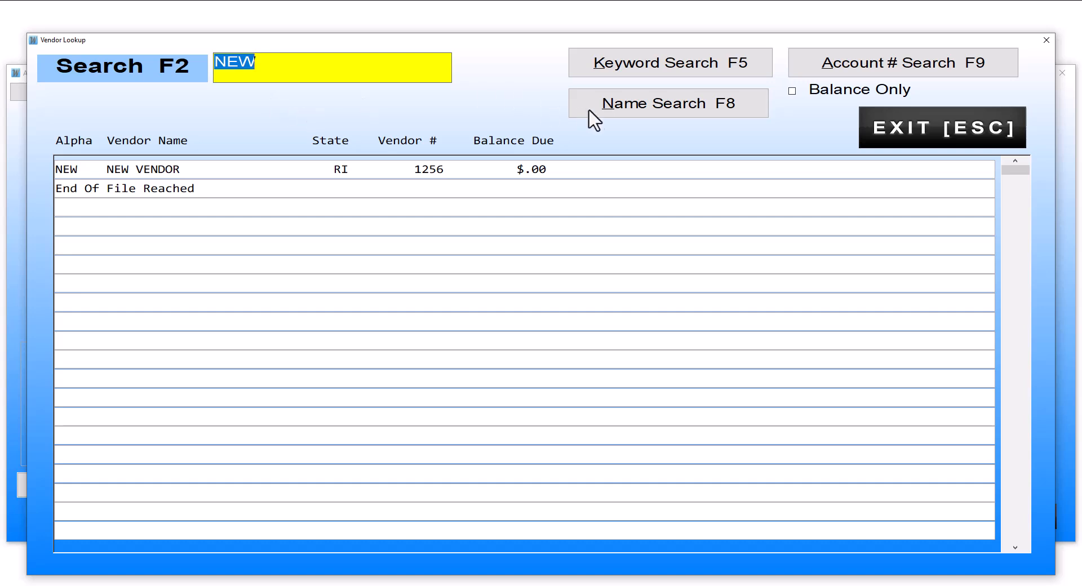
double_click(195, 169)
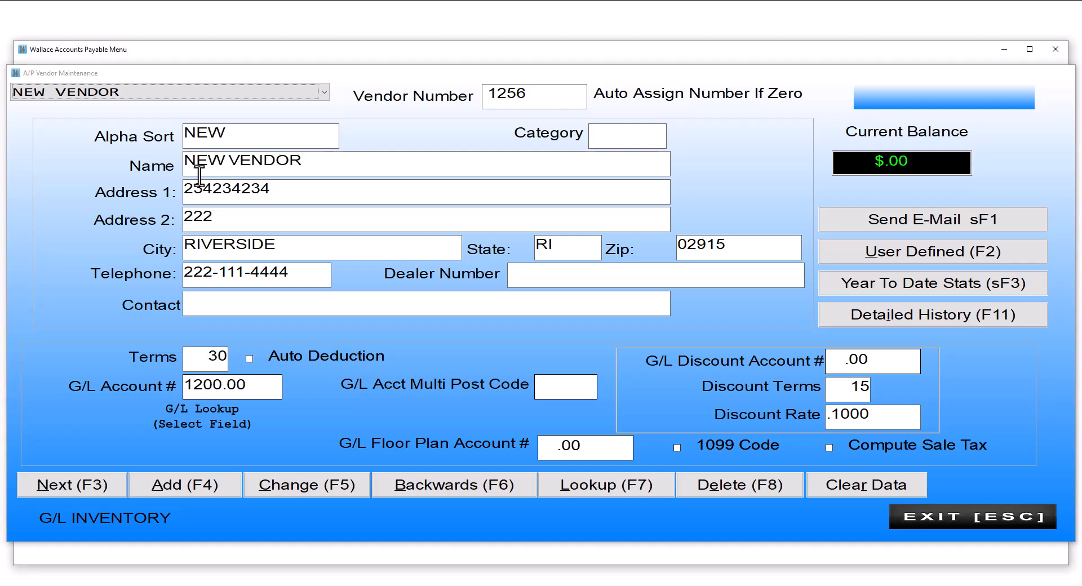
key("Escape")
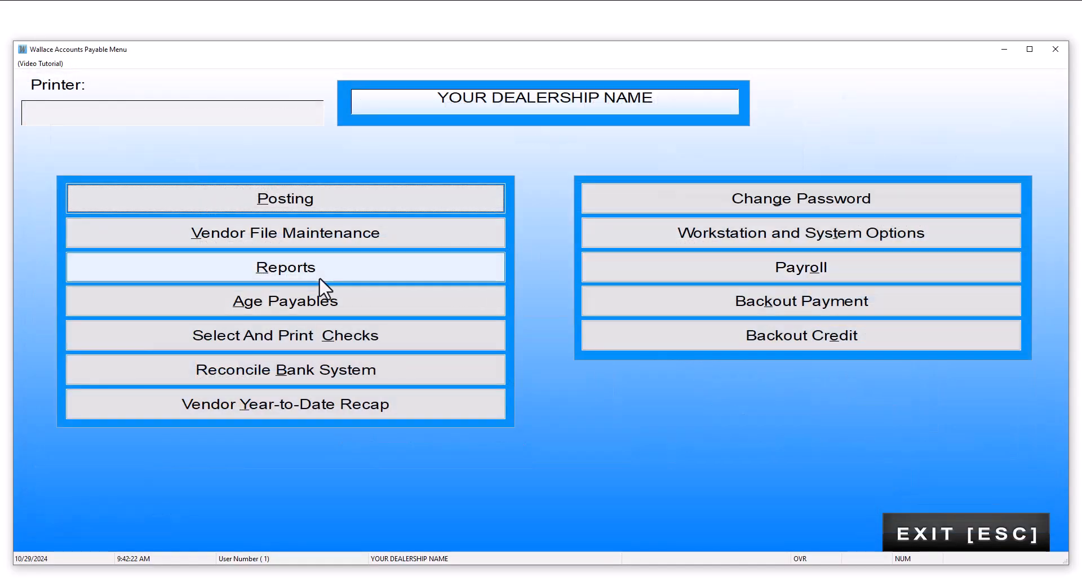
Open Update User Define data from the A/P options and relabel the first field to A.
left_click(684, 228)
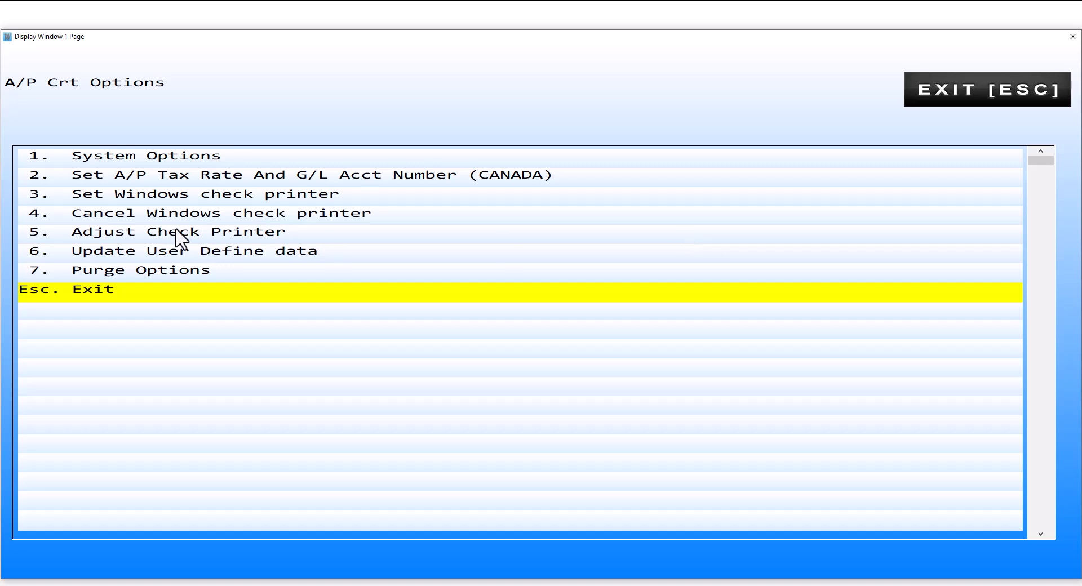
key("Up")
key("Up")
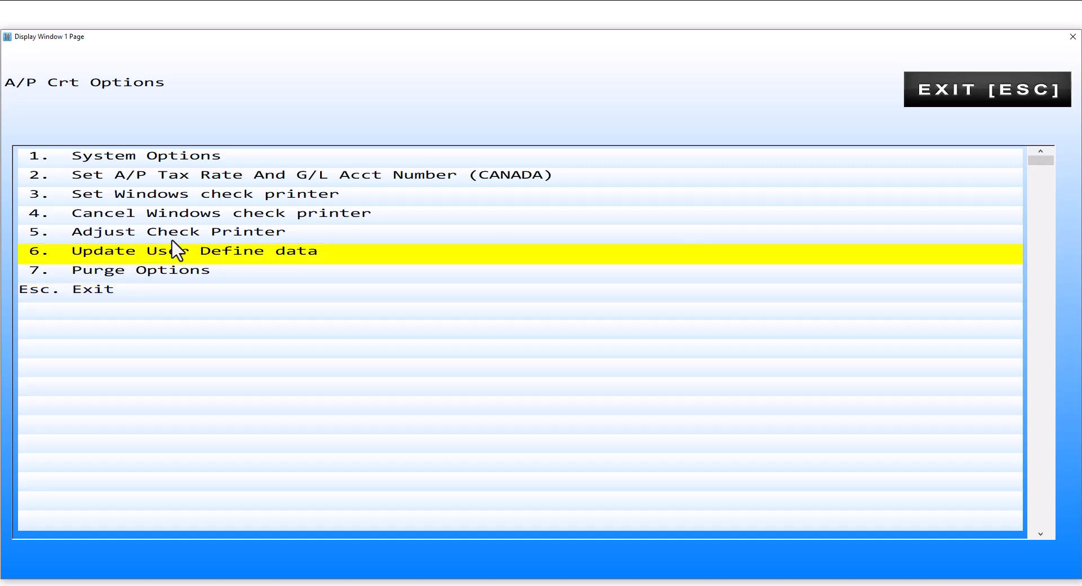
key("Return")
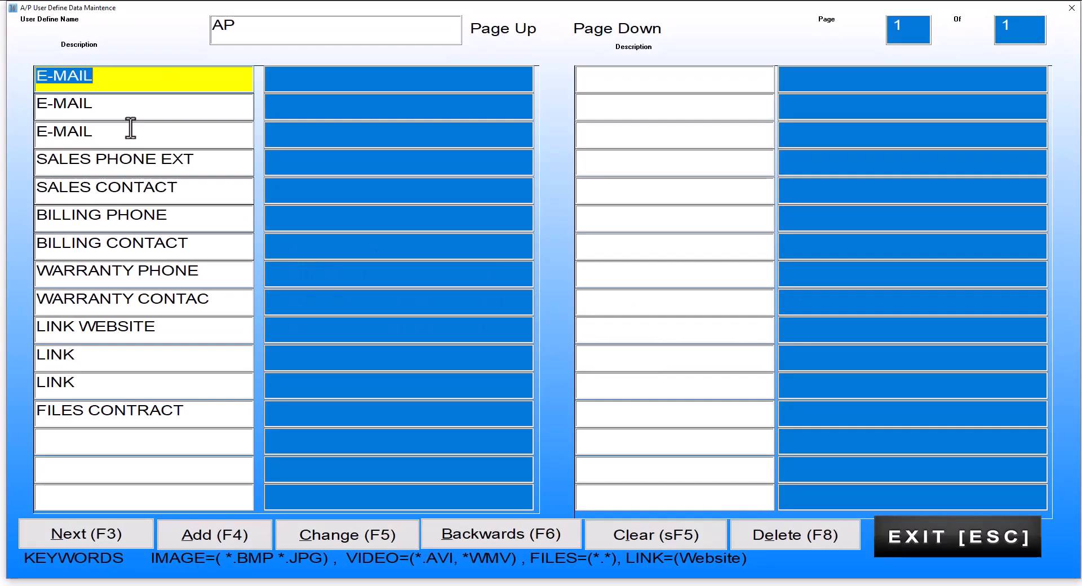
type("A")
Fill the empty left-column rows below FILES CONTRACT with ADASDAS, ASDASD and ASDASD.
left_click(52, 448)
type("ADASDAS")
left_click(47, 475)
type("ASDASD")
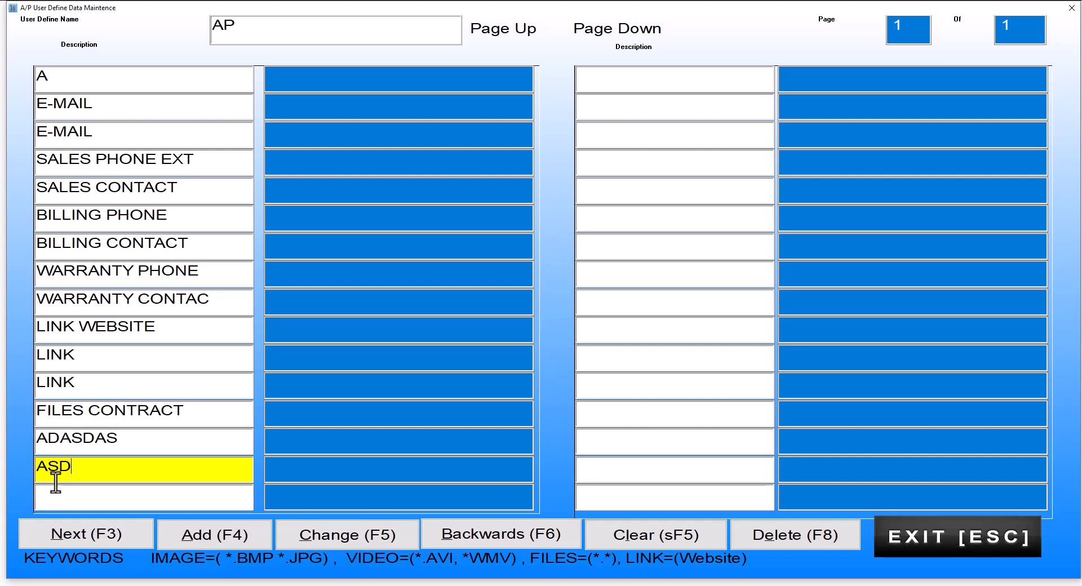
left_click(48, 498)
type("ASDASD")
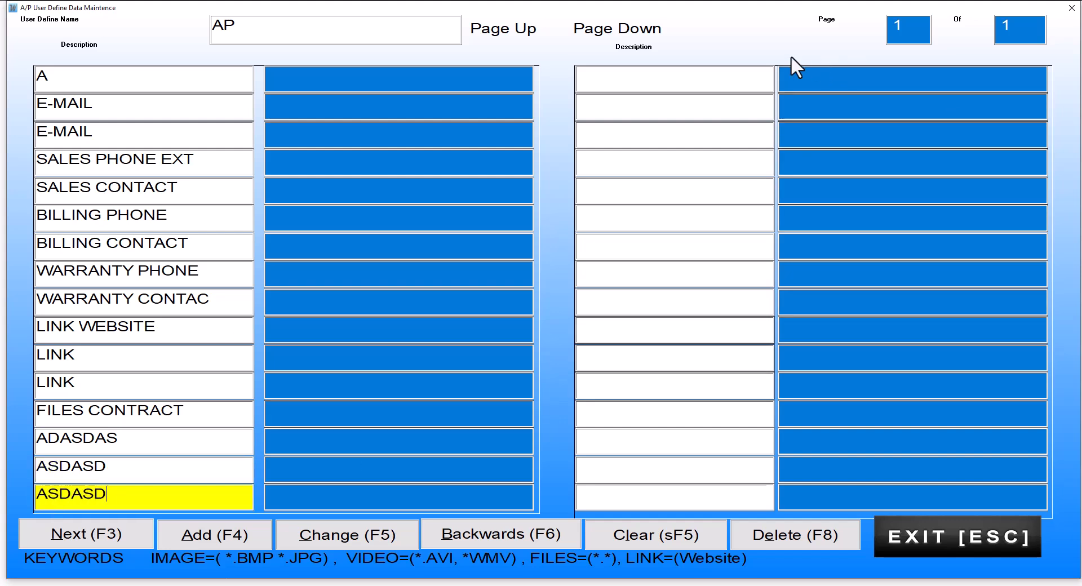
Fill the first three right-column label rows with ASDFASD, ASDASD and SDASD.
left_click(632, 82)
type("ASDFASD")
left_click(627, 107)
type("ASDASD")
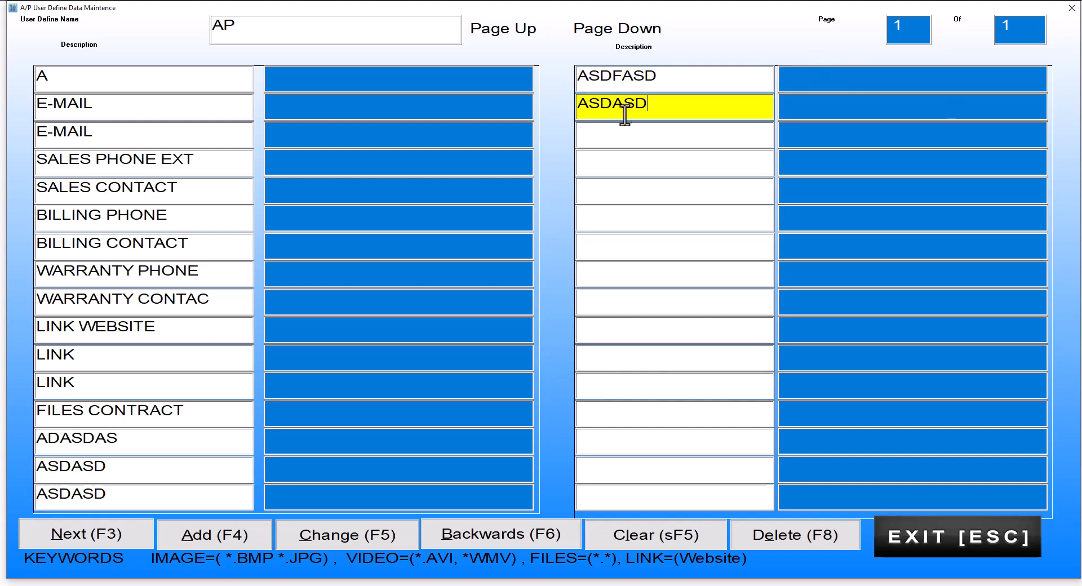
left_click(621, 133)
type("SDASD")
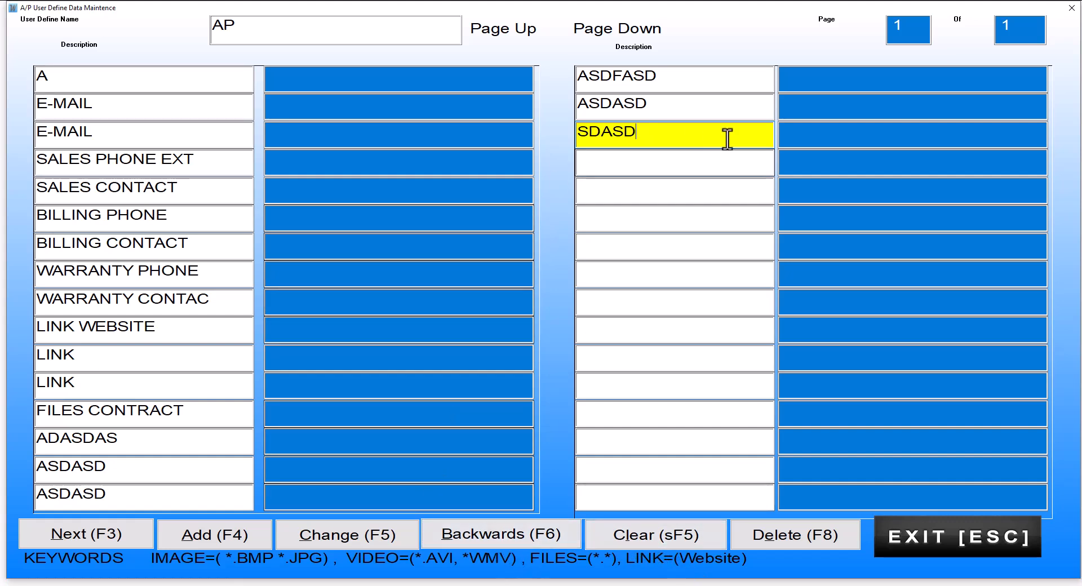
Save the user-defined label changes, confirm OK to change, and exit to the main menu.
left_click(333, 533)
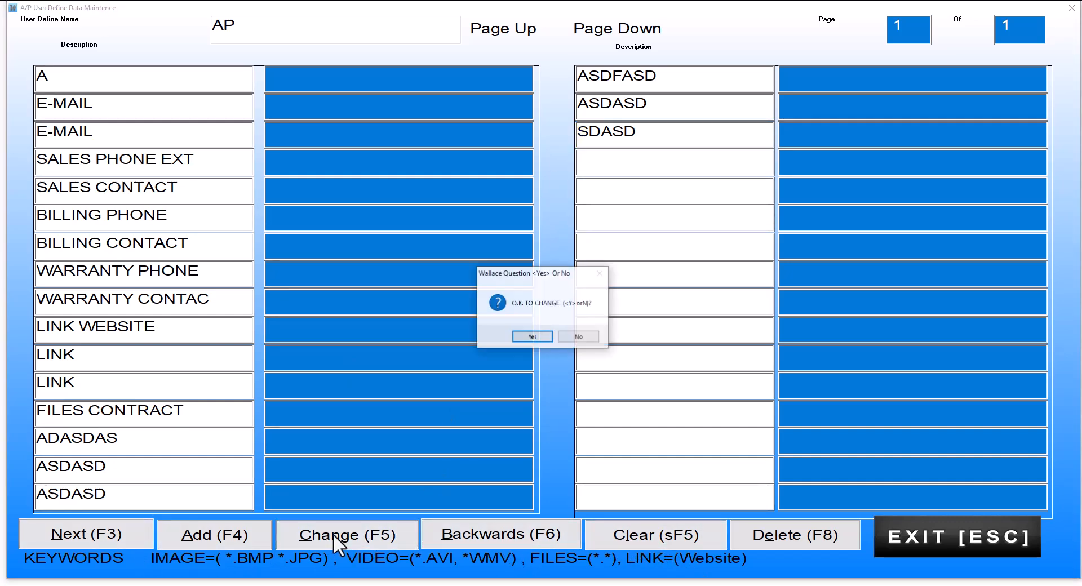
left_click(533, 337)
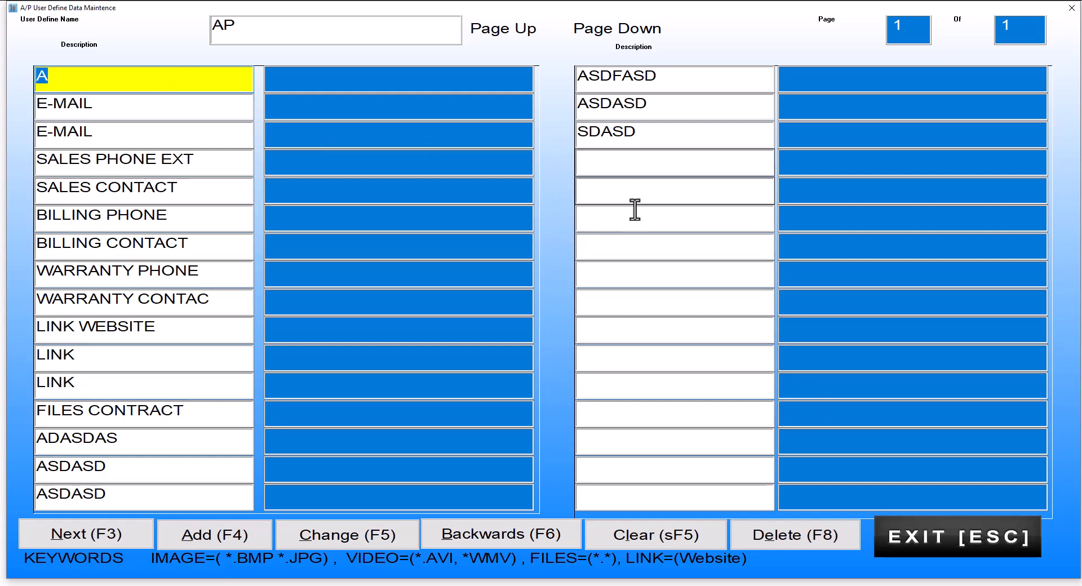
left_click(918, 534)
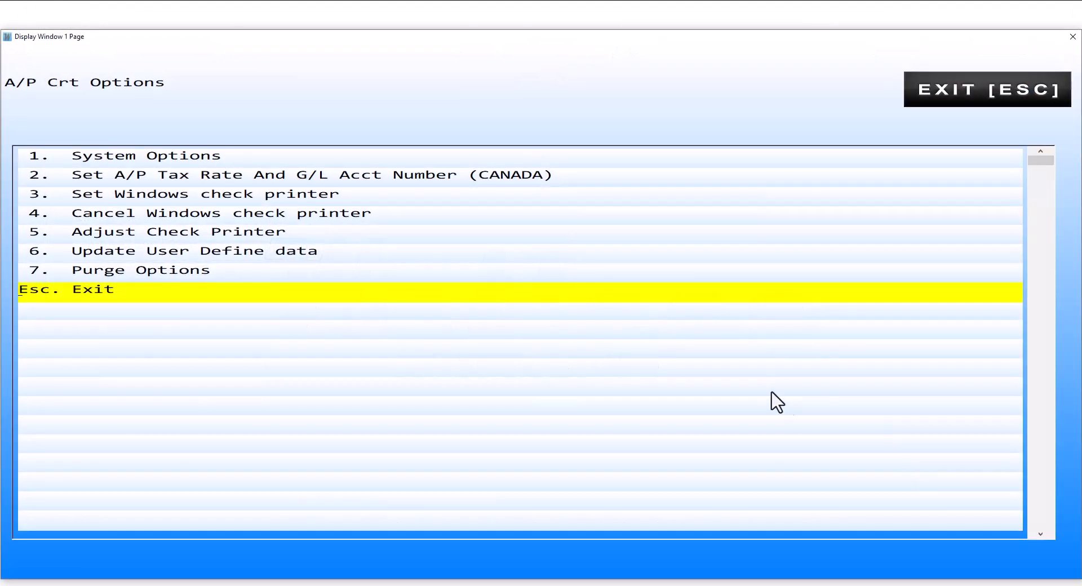
left_click(670, 298)
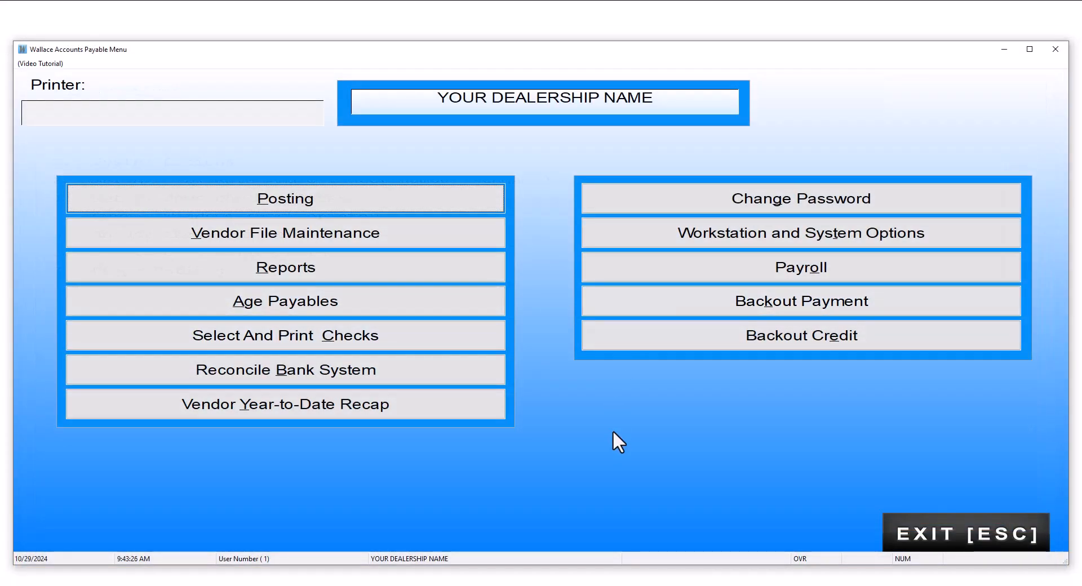